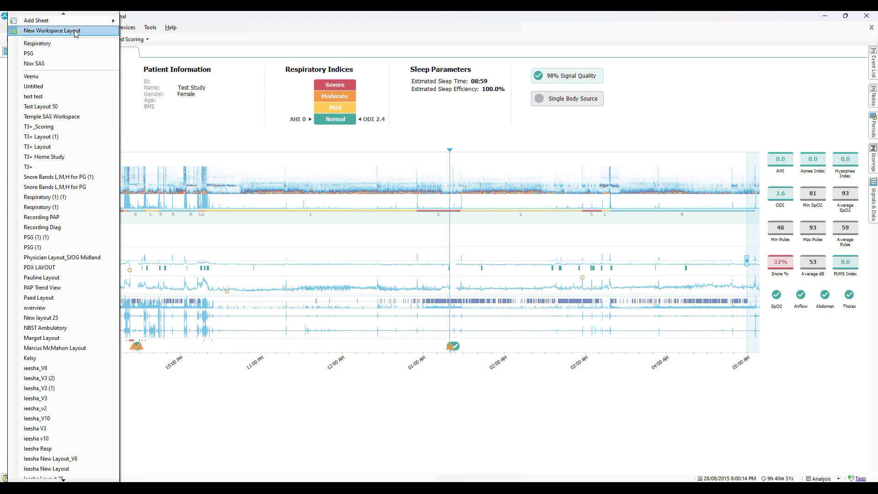
- Add an empty sheet to the workspace and rename it with the owner's first name followed by "_PSG Tab"
{"action": "mouse_move", "coordinate": [76, 21]}
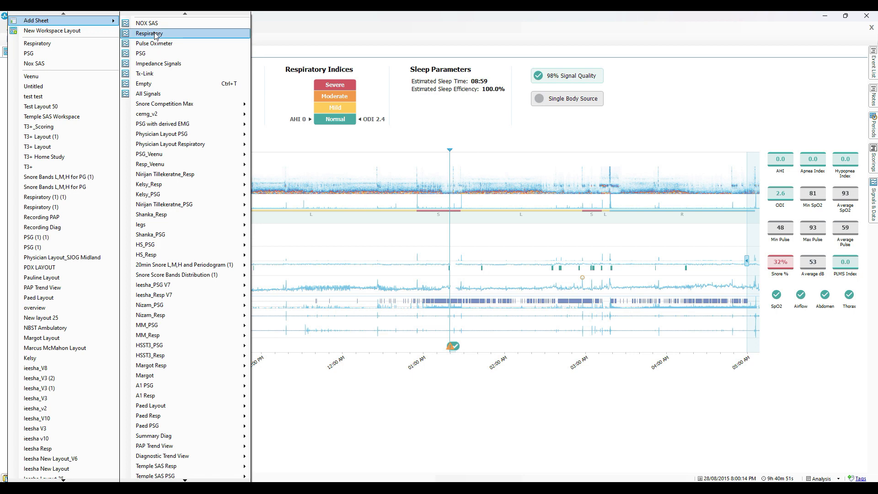
{"action": "left_click", "coordinate": [154, 83]}
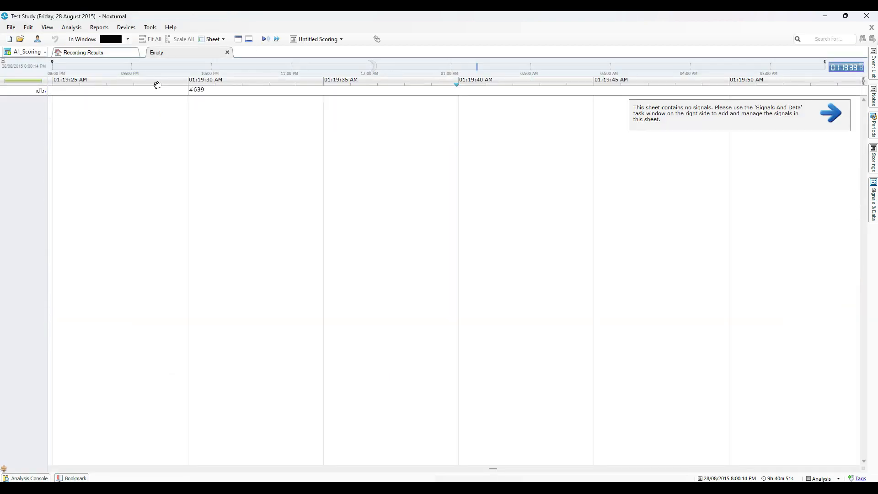
{"action": "right_click", "coordinate": [163, 53]}
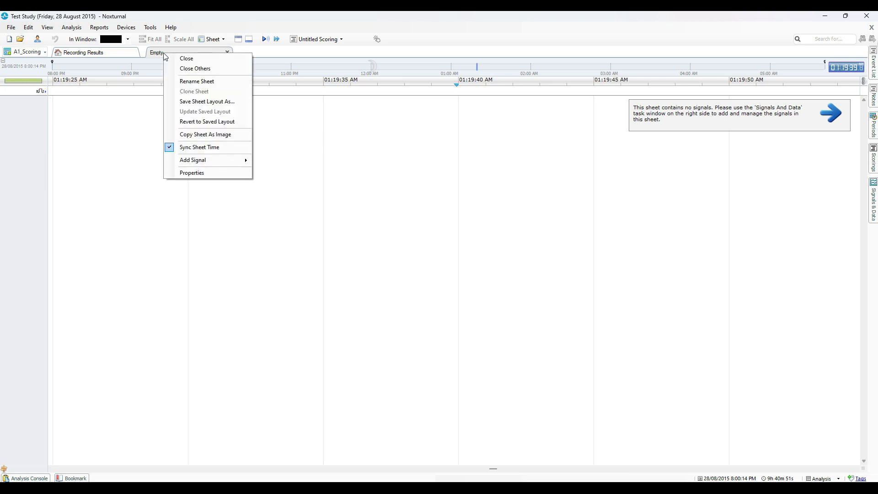
{"action": "left_click", "coordinate": [194, 82]}
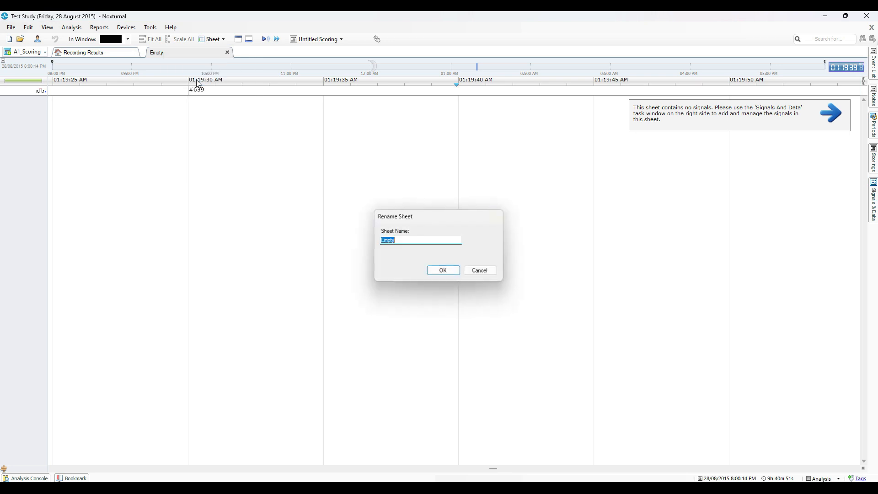
{"action": "type", "text": "leesha_PSG Tab"}
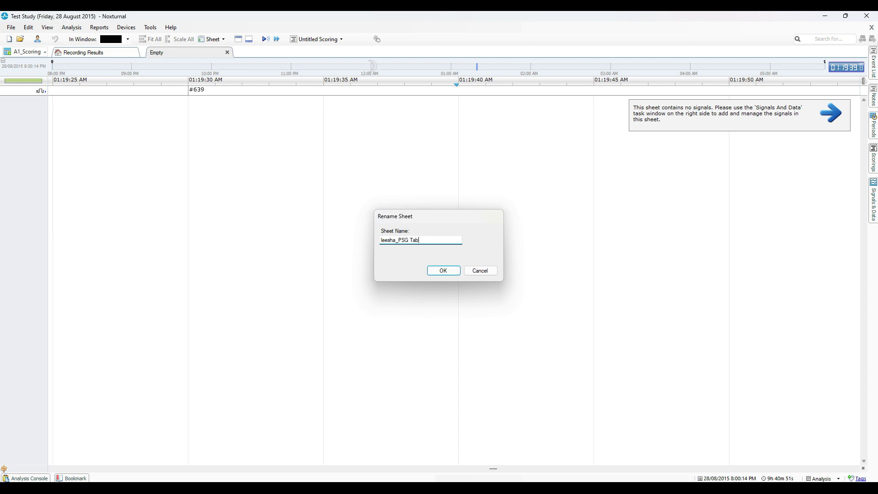
{"action": "key", "text": "Return"}
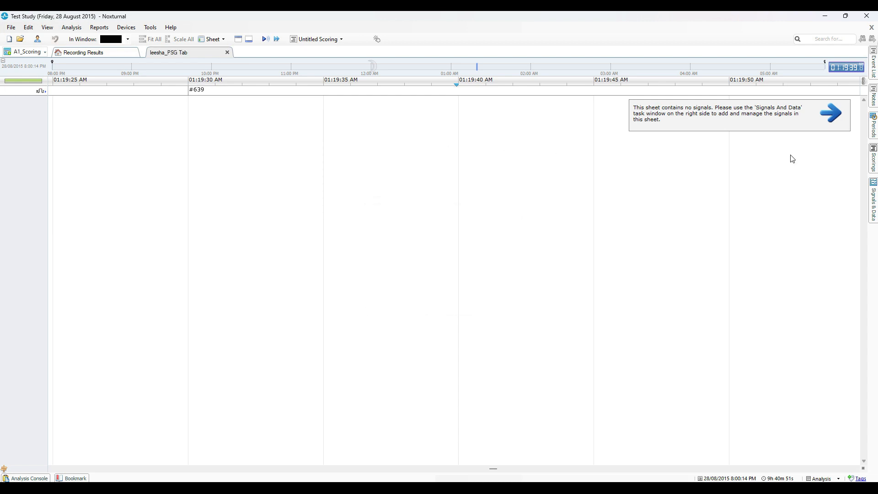
- Add the ECG, C4-M1 and F3-M2 signals to the empty sheet
{"action": "left_click", "coordinate": [874, 201]}
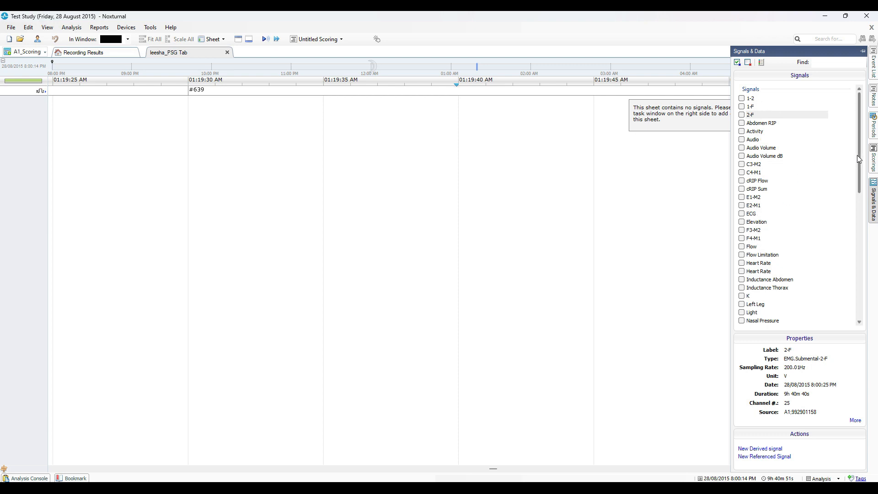
{"action": "mouse_move", "coordinate": [857, 155]}
{"action": "left_mouse_down"}
{"action": "mouse_move", "coordinate": [864, 222]}
{"action": "mouse_move", "coordinate": [856, 257]}
{"action": "mouse_move", "coordinate": [851, 160]}
{"action": "left_mouse_up"}
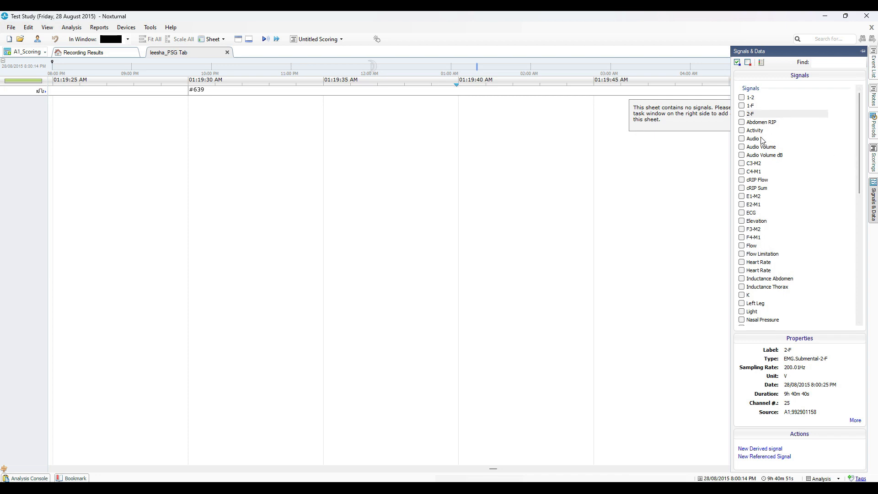
{"action": "left_click", "coordinate": [742, 213]}
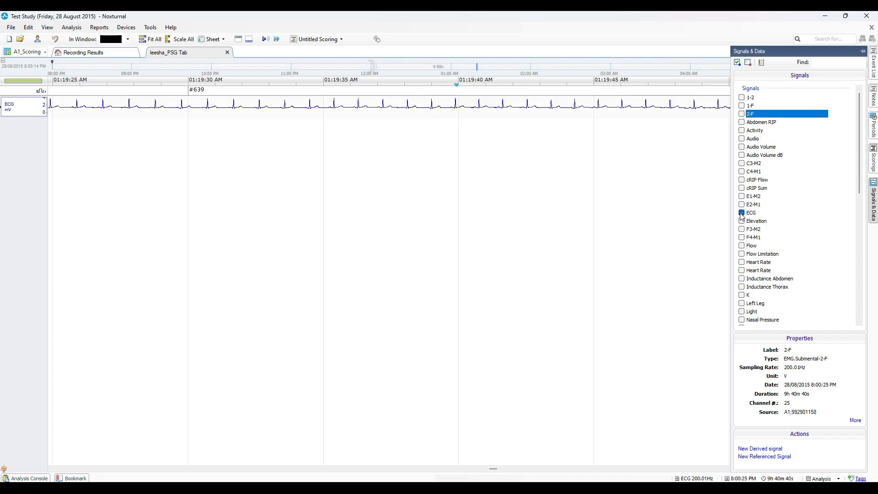
{"action": "left_click", "coordinate": [741, 172]}
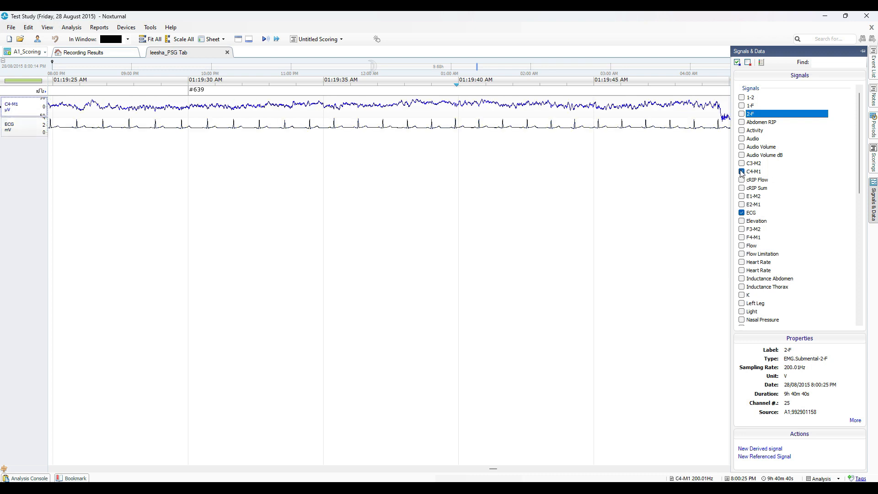
{"action": "scroll", "coordinate": [772, 209], "scroll_direction": "down", "scroll_amount": 5}
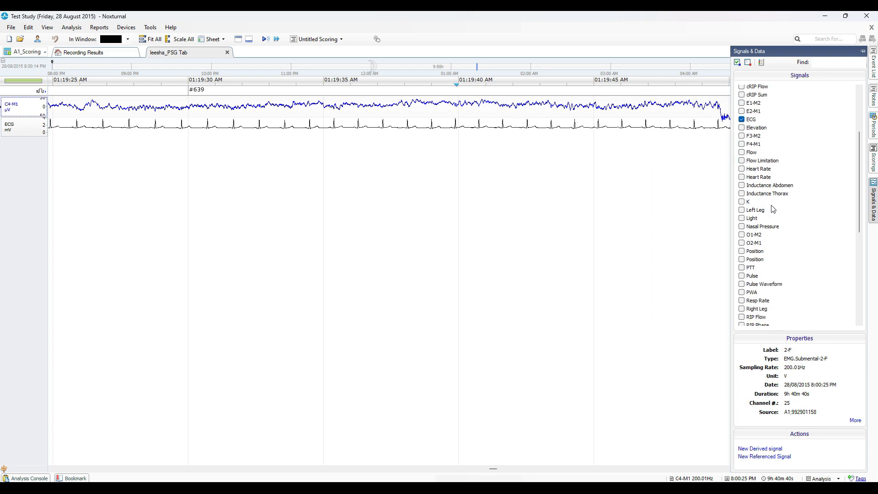
{"action": "scroll", "coordinate": [772, 209], "scroll_direction": "down", "scroll_amount": 5}
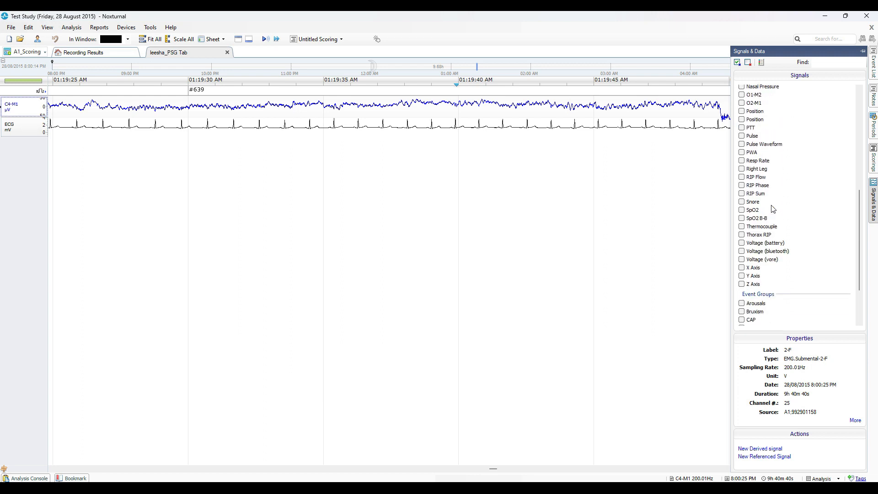
{"action": "scroll", "coordinate": [772, 209], "scroll_direction": "up", "scroll_amount": 4}
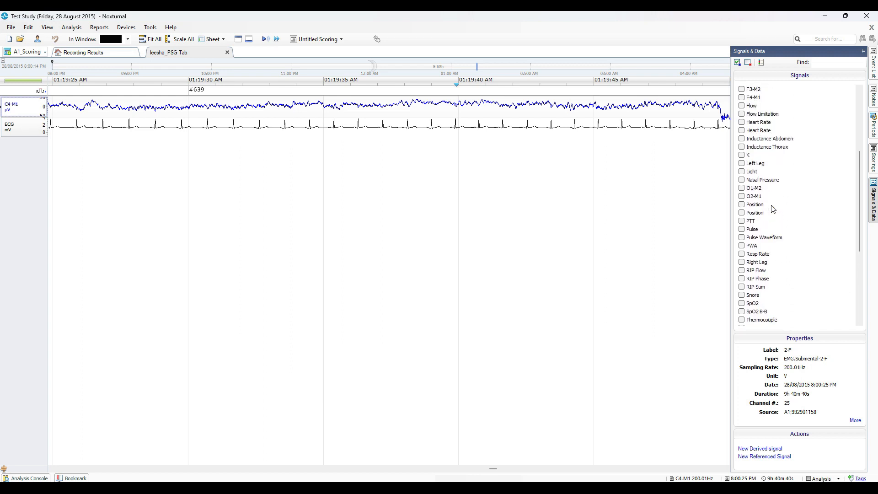
{"action": "scroll", "coordinate": [772, 209], "scroll_direction": "up", "scroll_amount": 2}
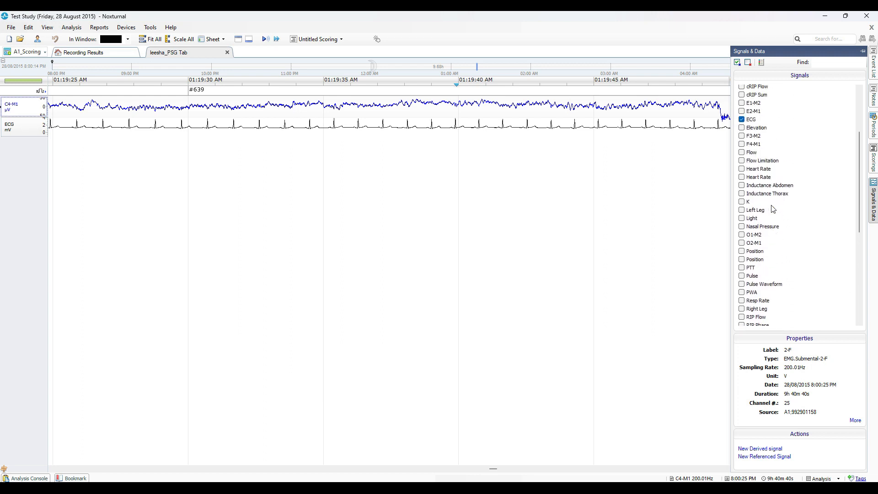
{"action": "left_click", "coordinate": [742, 136]}
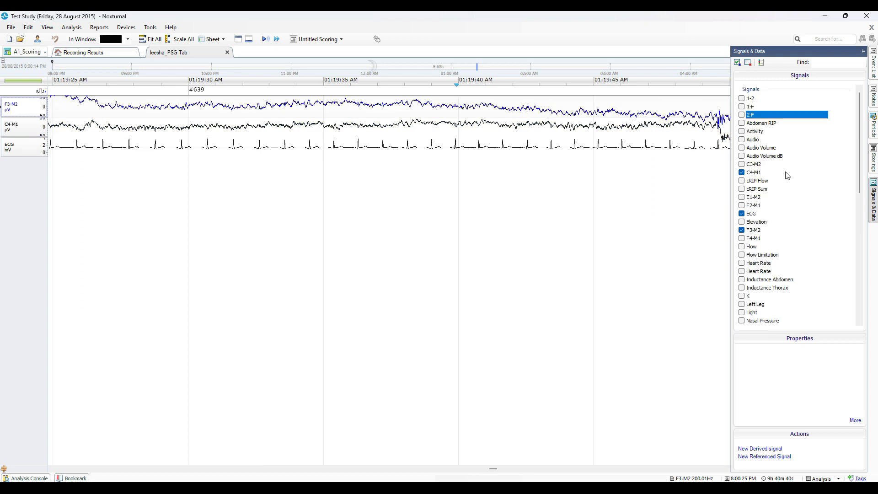
- Add the 1-F, E1-M2 and E2-M1 signals and reorder the traces as ECG, 1-F, E1-M2, E2-M1, F3-M2, C4-M1
{"action": "left_click", "coordinate": [742, 107]}
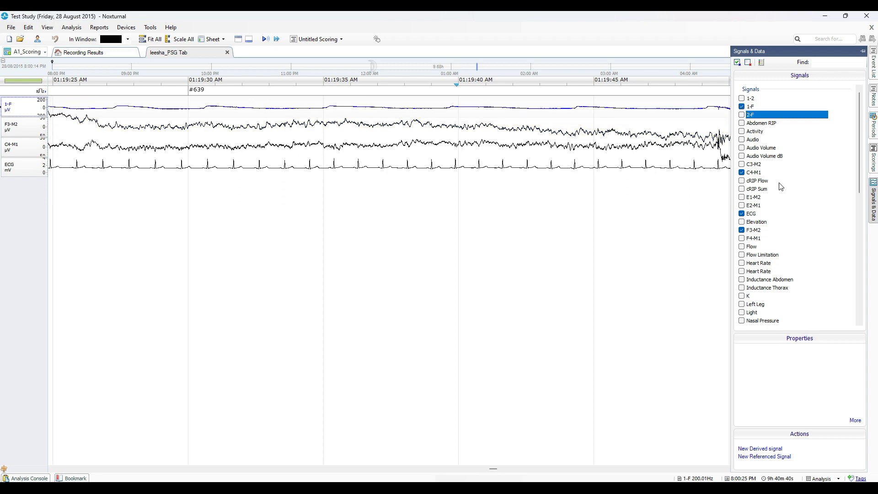
{"action": "left_click", "coordinate": [742, 197]}
{"action": "left_click", "coordinate": [741, 205]}
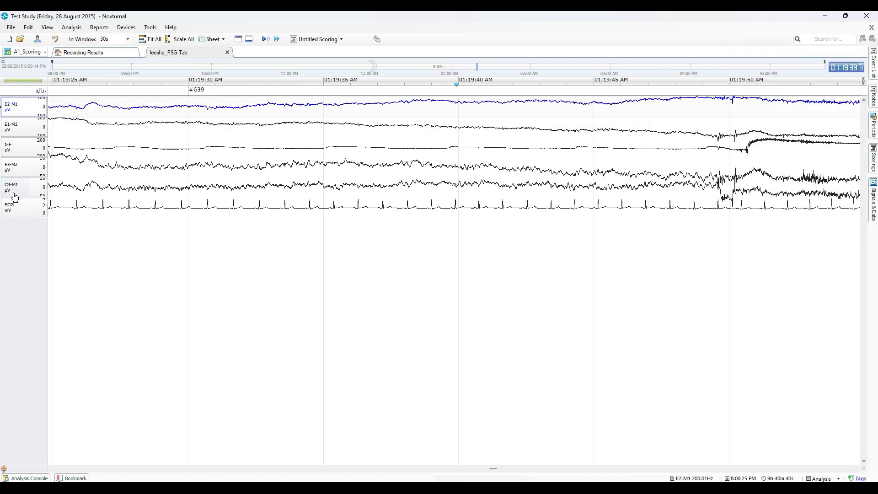
{"action": "mouse_move", "coordinate": [13, 208]}
{"action": "left_mouse_down"}
{"action": "mouse_move", "coordinate": [28, 99]}
{"action": "mouse_move", "coordinate": [23, 159]}
{"action": "mouse_move", "coordinate": [25, 130]}
{"action": "left_mouse_up"}
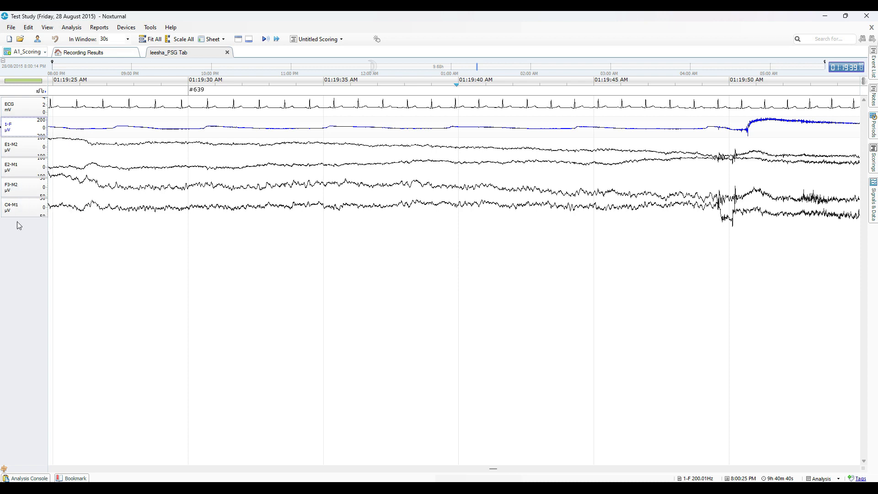
- Group signals of the same type for the F3-M2, E1-M2, 1-F and ECG traces
{"action": "right_click", "coordinate": [24, 194]}
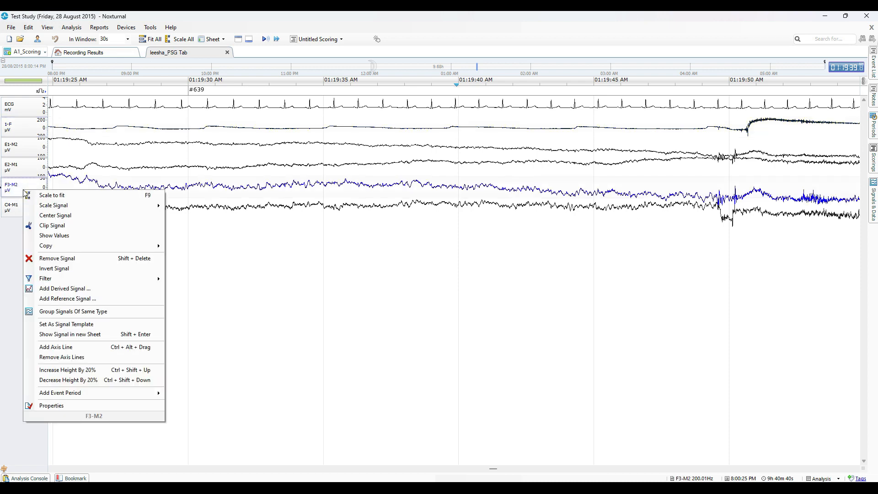
{"action": "left_click", "coordinate": [83, 312]}
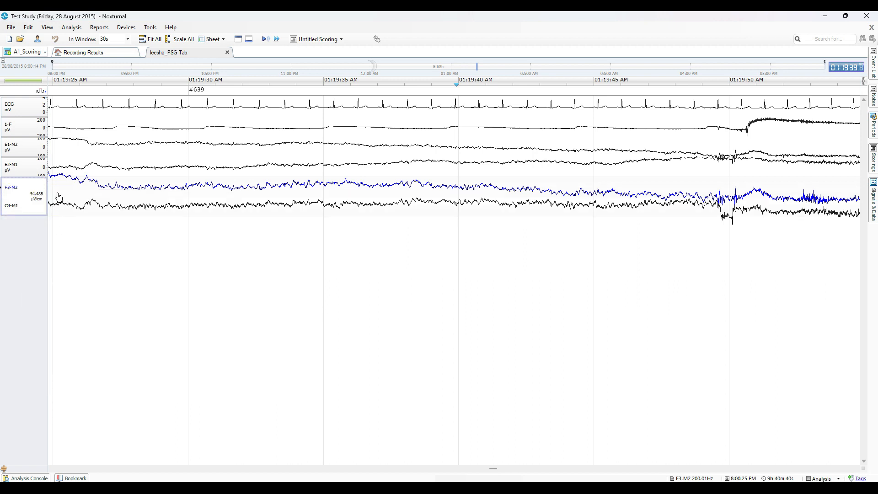
{"action": "right_click", "coordinate": [33, 156]}
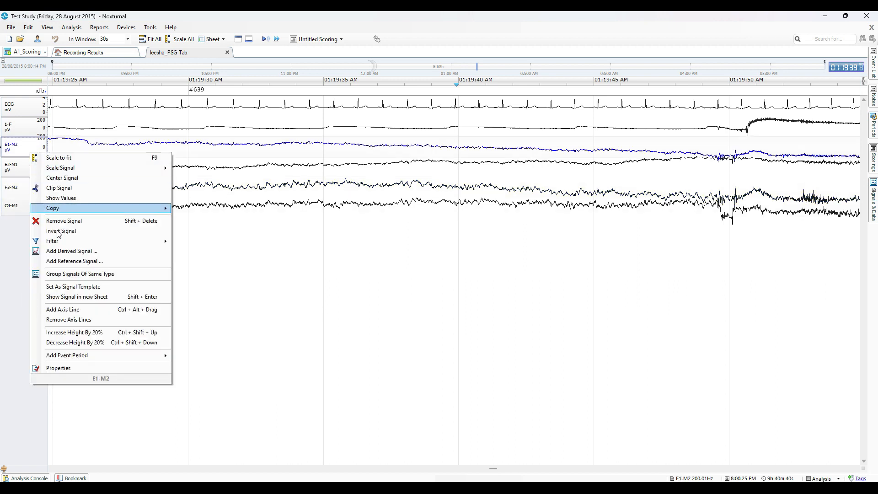
{"action": "left_click", "coordinate": [63, 273]}
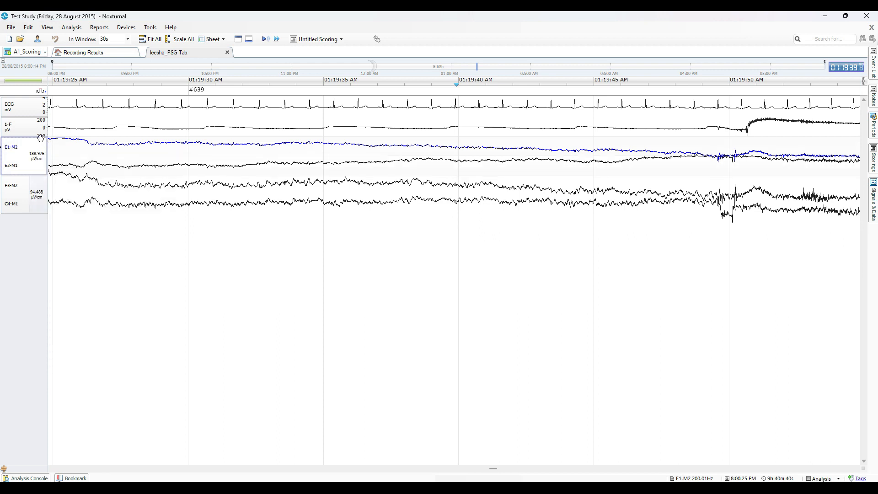
{"action": "right_click", "coordinate": [27, 123]}
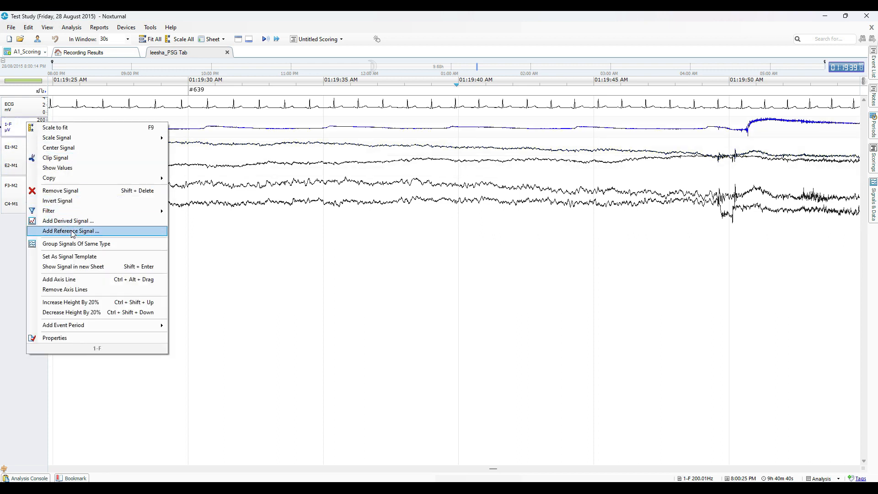
{"action": "left_click", "coordinate": [69, 244]}
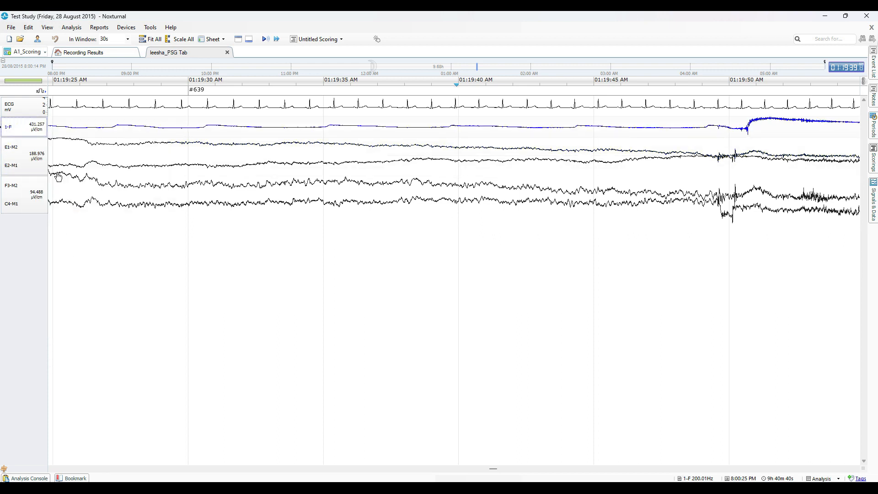
{"action": "right_click", "coordinate": [36, 105]}
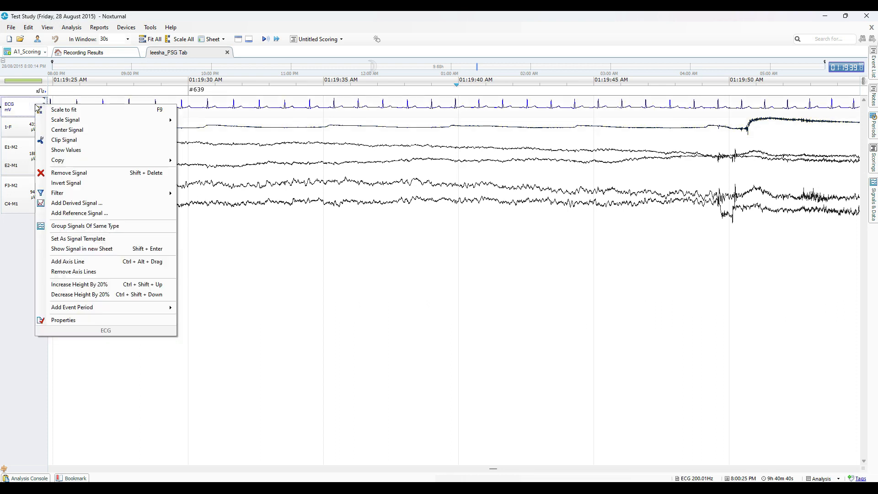
{"action": "left_click", "coordinate": [91, 226]}
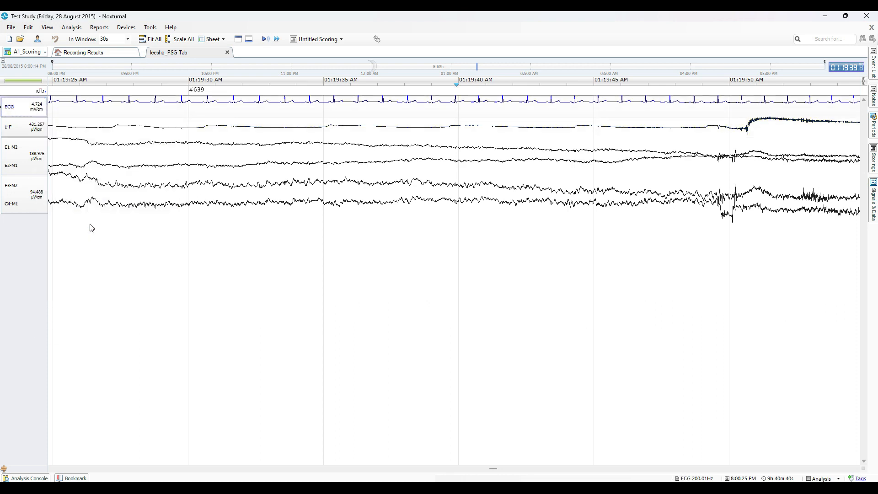
- Apply the EEG filter preset, removing frequencies below 0.3 Hz and above 35 Hz, to the F3-M2 and C4-M1 group
{"action": "right_click", "coordinate": [39, 195]}
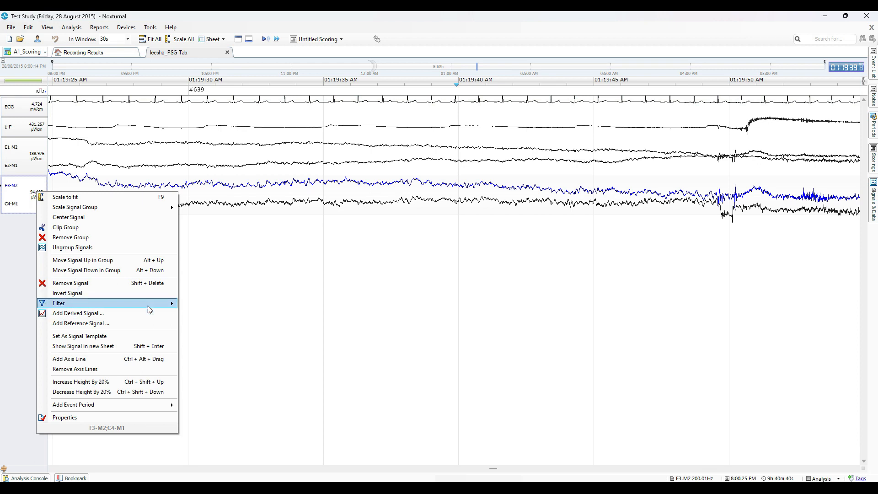
{"action": "mouse_move", "coordinate": [151, 307]}
{"action": "mouse_move", "coordinate": [200, 310]}
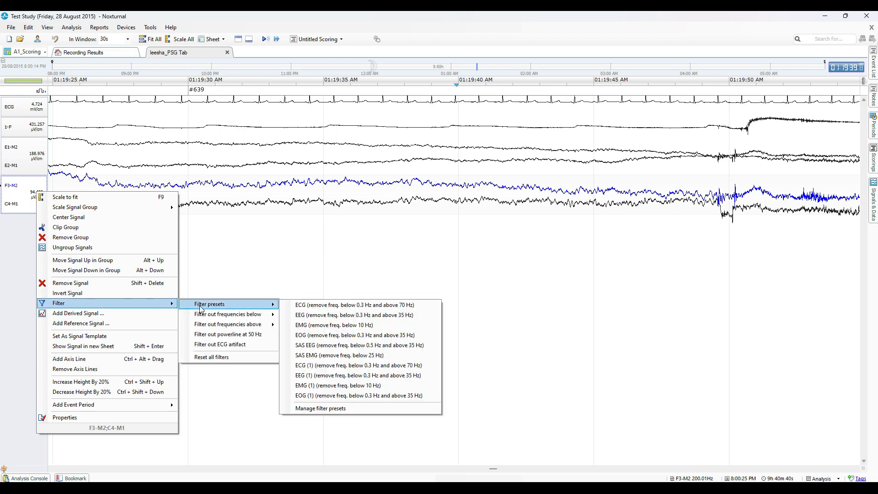
{"action": "left_click", "coordinate": [302, 316]}
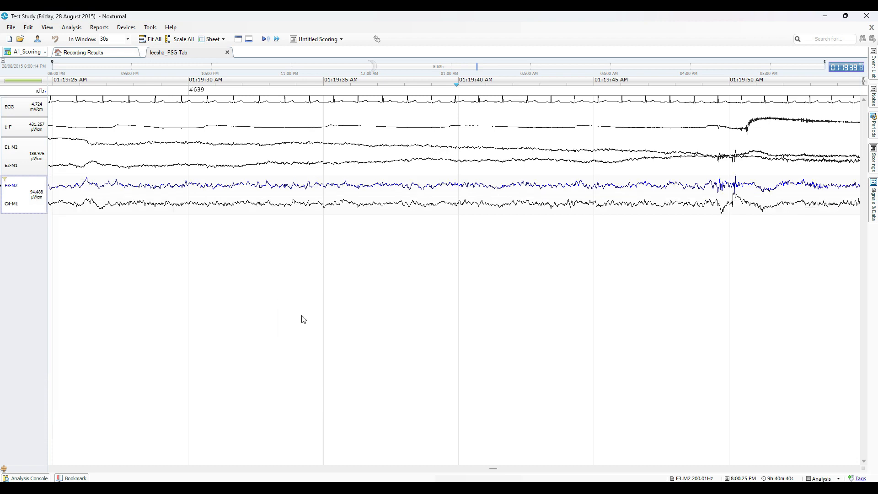
- Apply the EOG filter preset, removing frequencies below 0.3 Hz and above 35 Hz, to the E1-M2 and E2-M1 group
{"action": "right_click", "coordinate": [37, 153]}
{"action": "mouse_move", "coordinate": [155, 268]}
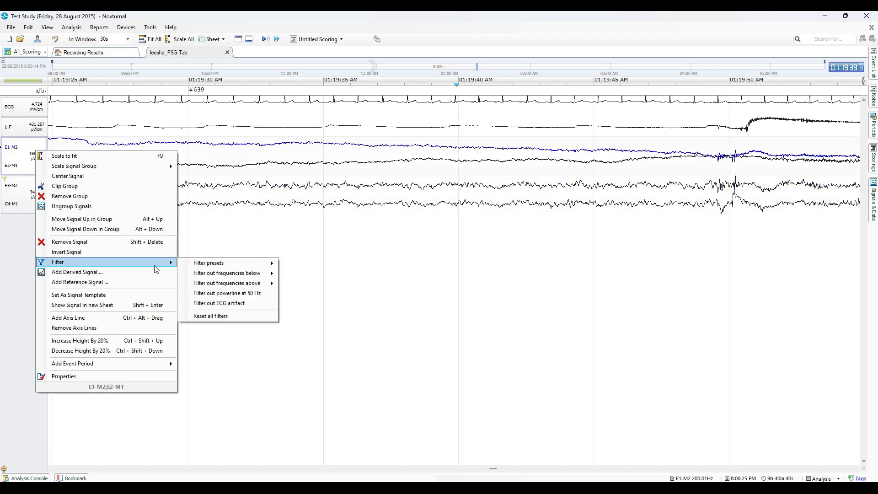
{"action": "mouse_move", "coordinate": [211, 265]}
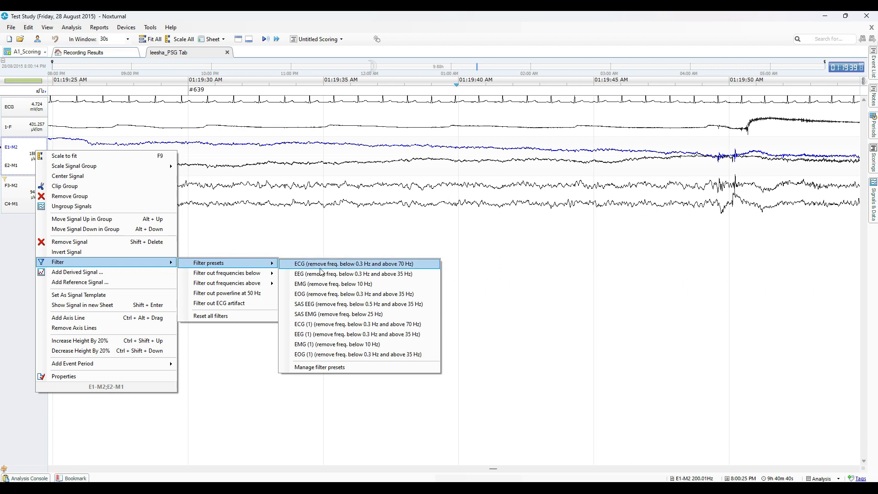
{"action": "left_click", "coordinate": [321, 295]}
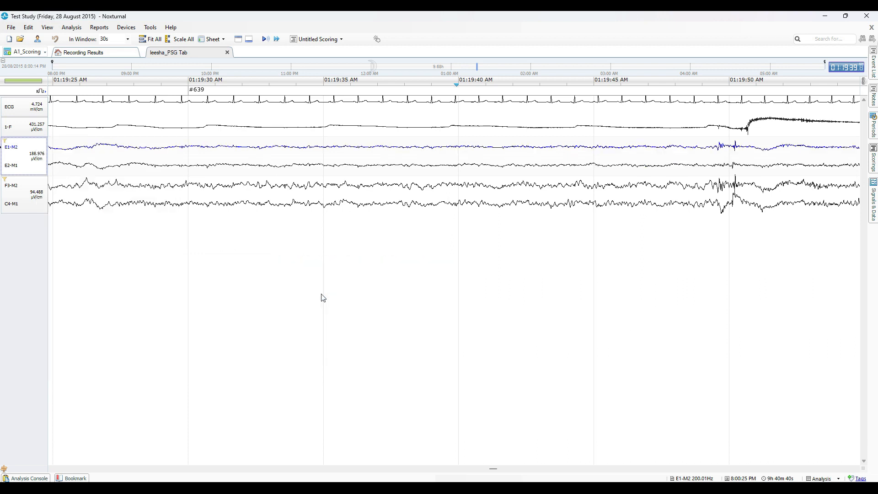
- Apply the EMG filter preset, removing frequencies below 10 Hz, to the 1-F signal
{"action": "right_click", "coordinate": [36, 126]}
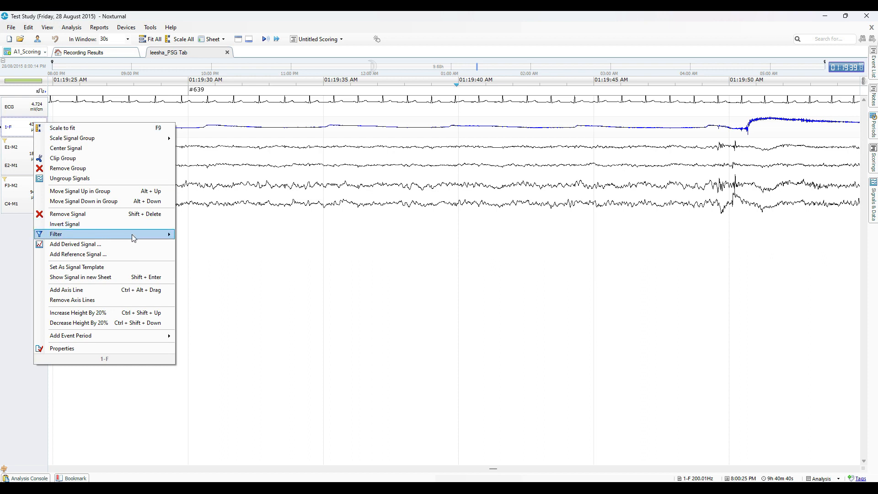
{"action": "mouse_move", "coordinate": [136, 234]}
{"action": "mouse_move", "coordinate": [199, 241]}
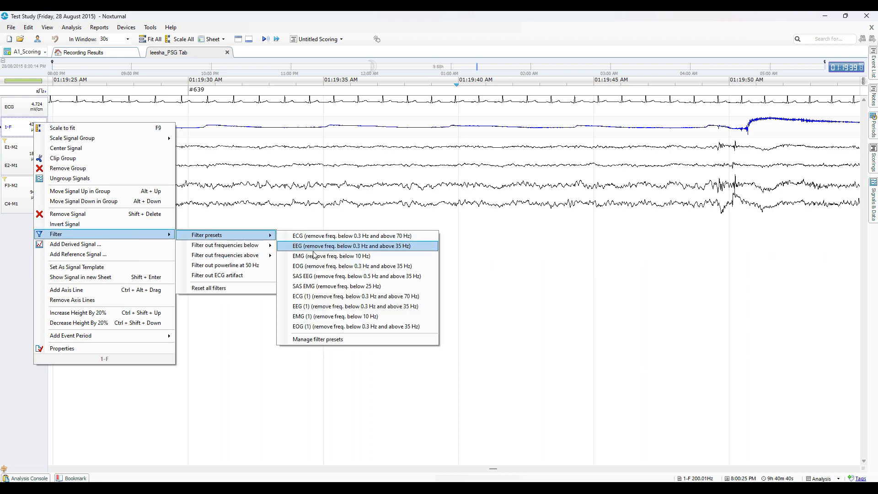
{"action": "left_click", "coordinate": [316, 259]}
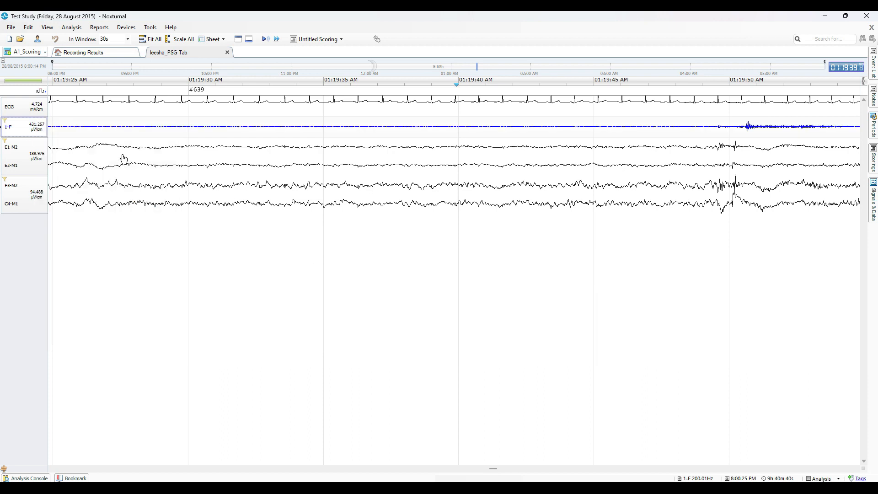
- Apply the ECG filter preset, removing frequencies below 0.3 Hz and above 70 Hz, to the ECG signal
{"action": "left_click", "coordinate": [37, 106]}
{"action": "right_click", "coordinate": [36, 107]}
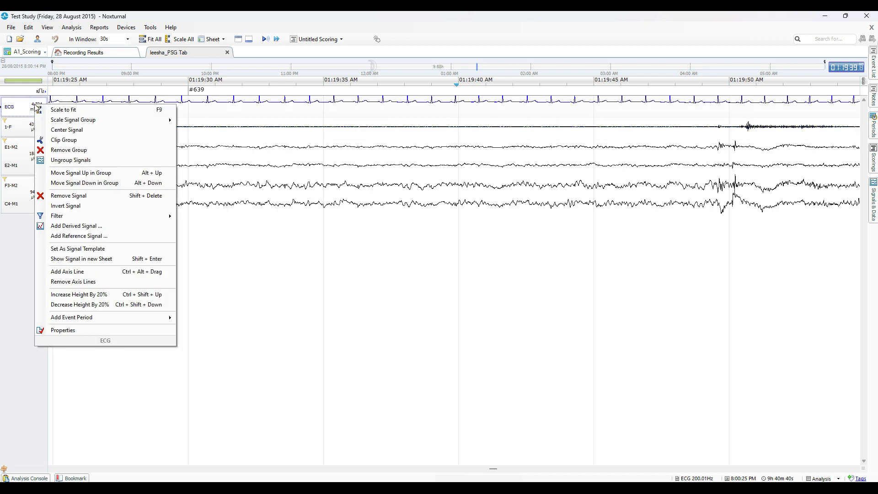
{"action": "mouse_move", "coordinate": [161, 218]}
{"action": "mouse_move", "coordinate": [189, 220]}
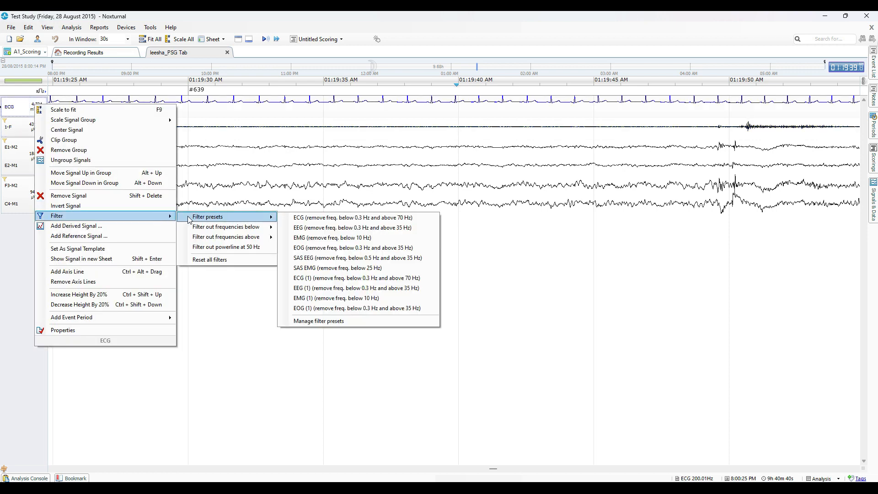
{"action": "left_click", "coordinate": [313, 221]}
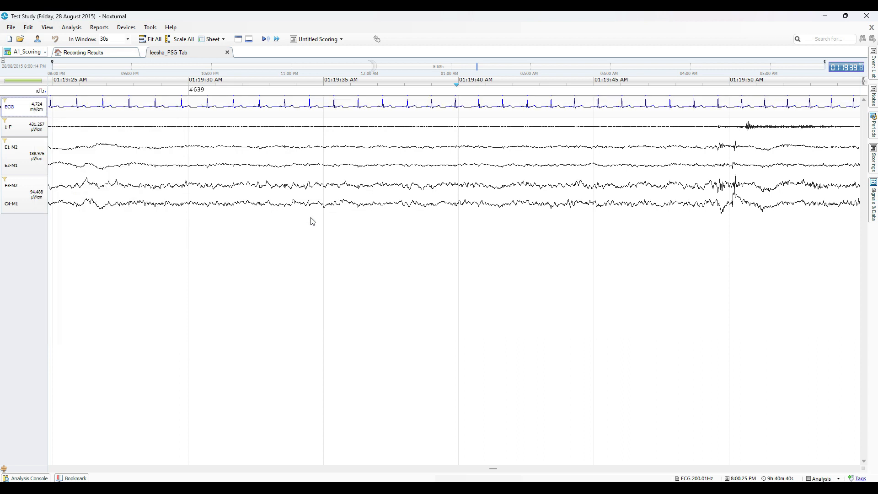
- Set the F3-M2 and C4-M1 group's unit gain to 125 µV/cm, lock its axis, disable auto magnitude and decimals, and exclude it from Scale All
{"action": "left_click", "coordinate": [34, 194]}
{"action": "double_click", "coordinate": [34, 194]}
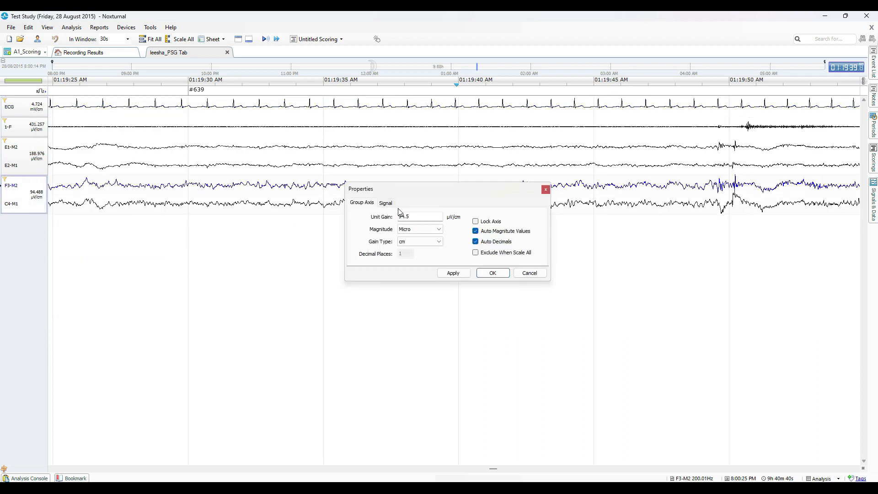
{"action": "left_click_drag", "start_coordinate": [416, 219], "coordinate": [383, 216]}
{"action": "type", "text": "125"}
{"action": "left_click", "coordinate": [476, 221]}
{"action": "left_click", "coordinate": [477, 221]}
{"action": "left_click", "coordinate": [477, 222]}
{"action": "left_click", "coordinate": [475, 242]}
{"action": "left_click", "coordinate": [476, 253]}
{"action": "left_click", "coordinate": [464, 274]}
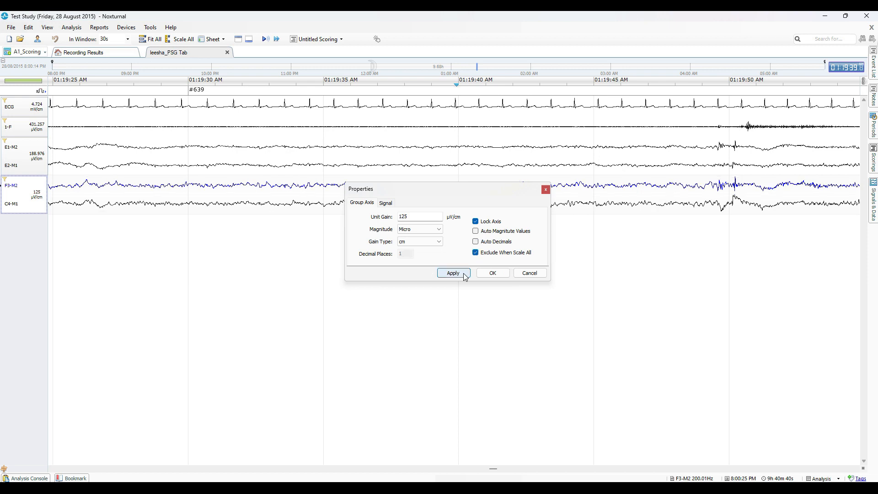
{"action": "left_click", "coordinate": [492, 273]}
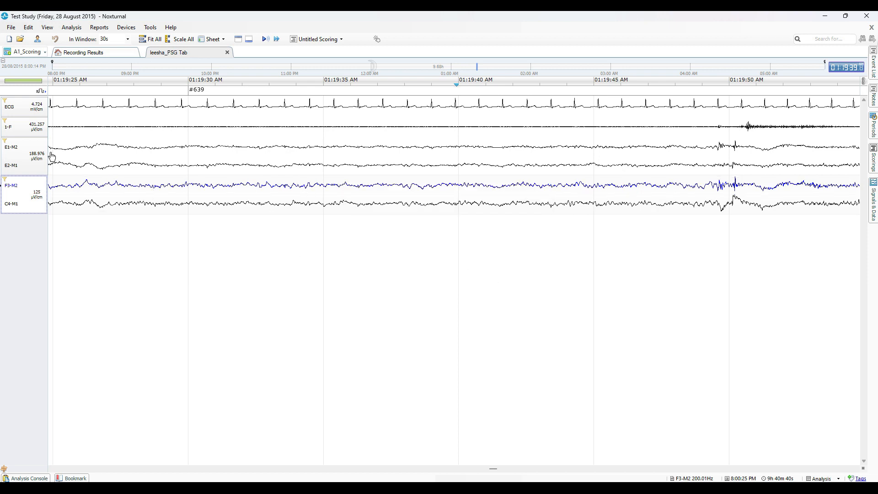
- Give the E1-M2 and E2-M1 group a locked 125 µV/cm gain without auto magnitude or decimals, excluded from Scale All
{"action": "right_click", "coordinate": [38, 154]}
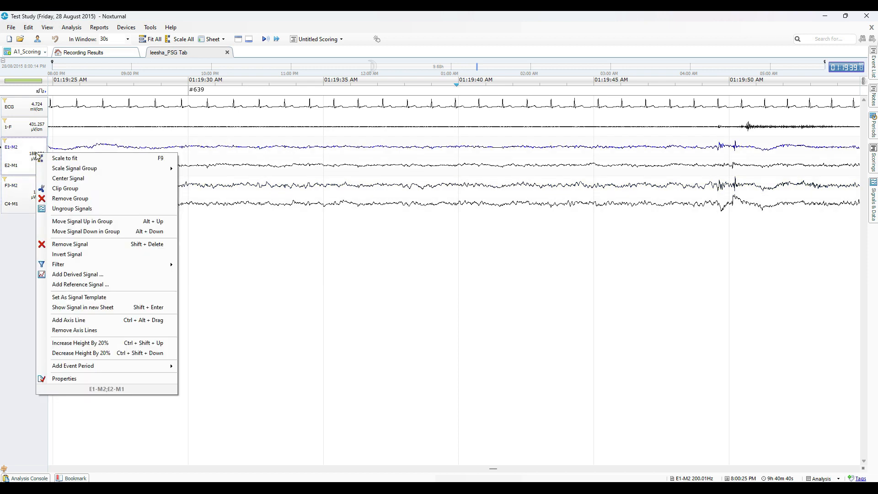
{"action": "left_click", "coordinate": [99, 378]}
{"action": "left_click_drag", "start_coordinate": [411, 216], "coordinate": [369, 215]}
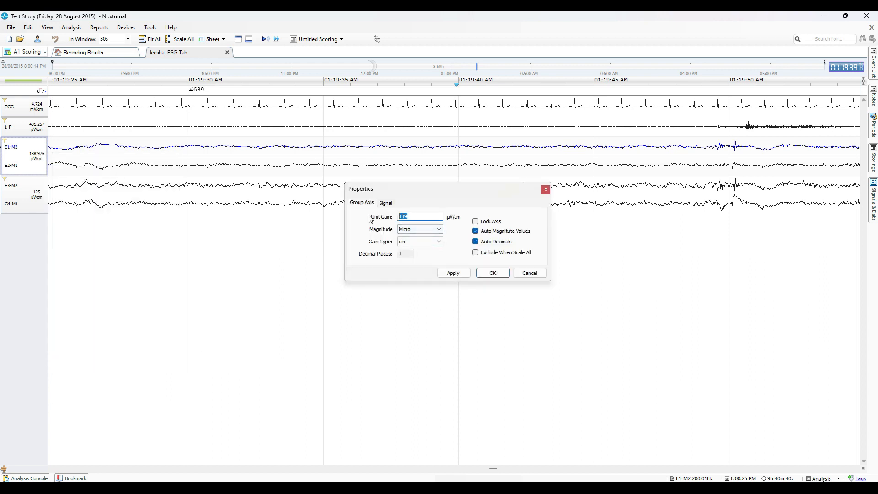
{"action": "left_click", "coordinate": [476, 222]}
{"action": "left_click", "coordinate": [476, 230]}
{"action": "left_click", "coordinate": [476, 241]}
{"action": "left_click", "coordinate": [453, 272]}
{"action": "left_click", "coordinate": [490, 273]}
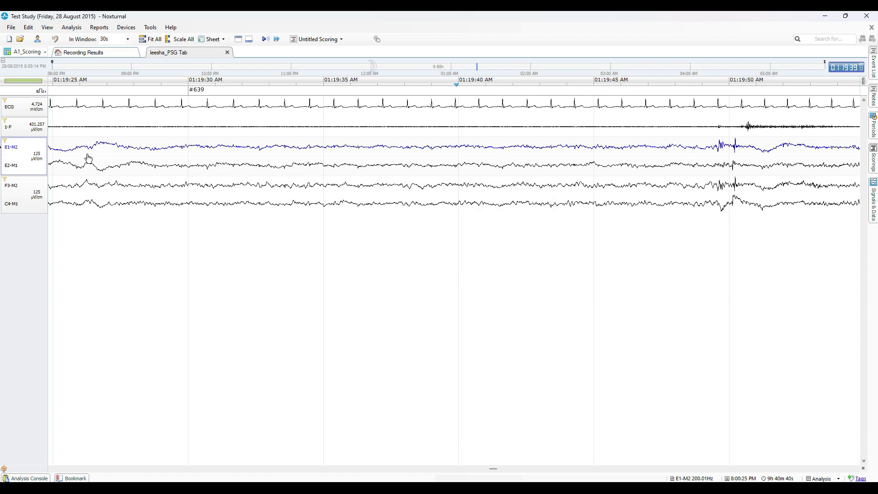
- Set the 1-F signal's unit gain to 70 µV/cm, lock its axis, disable auto magnitude and decimals, and exclude it from Scale All
{"action": "double_click", "coordinate": [41, 128]}
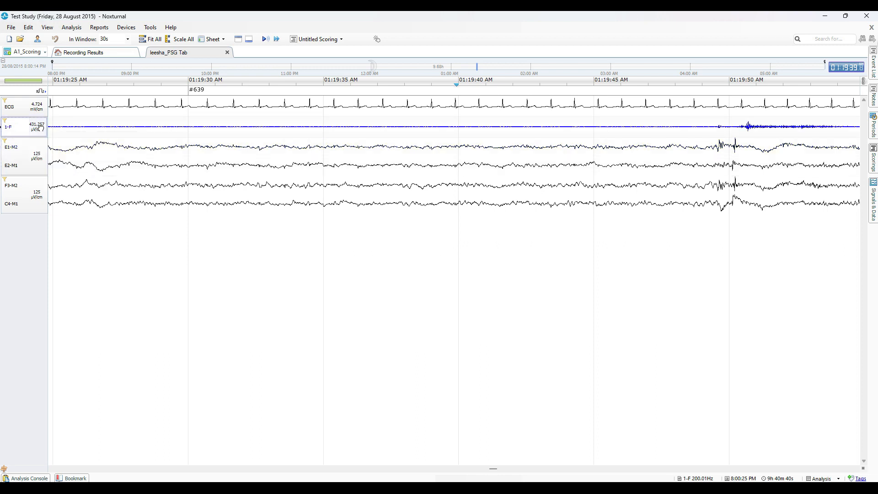
{"action": "left_click_drag", "start_coordinate": [426, 215], "coordinate": [360, 215]}
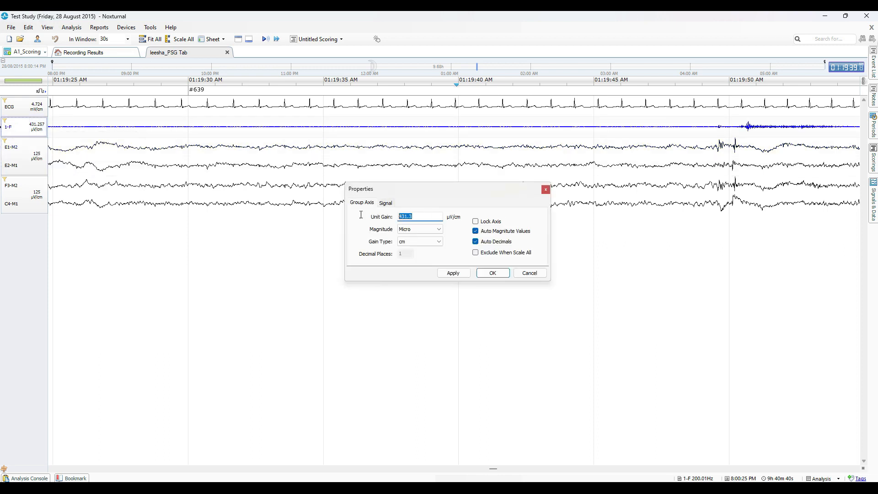
{"action": "type", "text": "70"}
{"action": "left_click", "coordinate": [476, 222]}
{"action": "left_click", "coordinate": [475, 241]}
{"action": "left_click", "coordinate": [476, 252]}
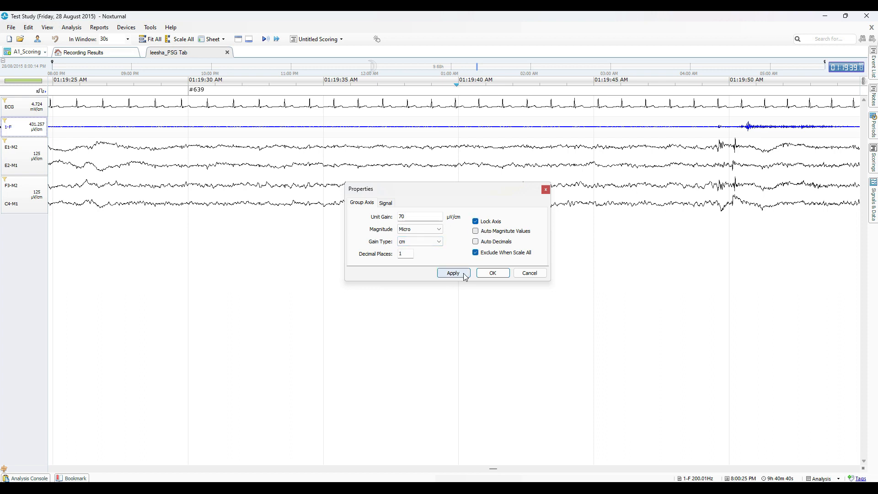
{"action": "left_click", "coordinate": [463, 275]}
{"action": "left_click", "coordinate": [501, 273]}
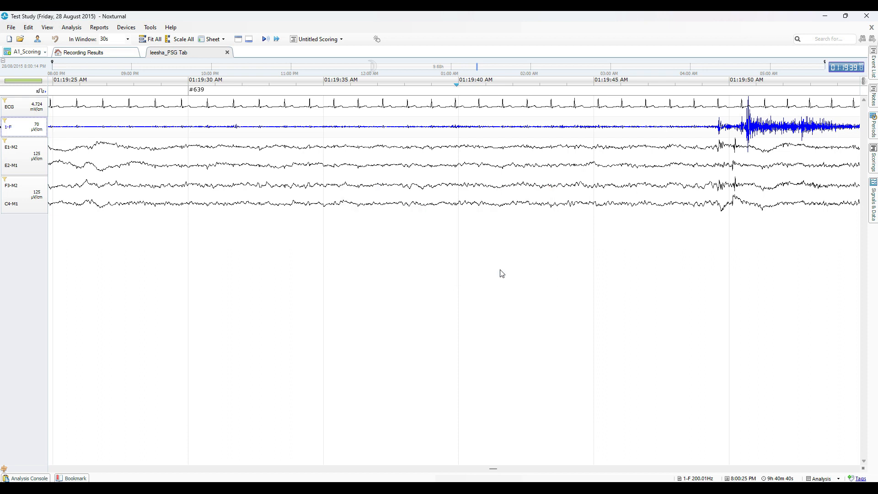
- Change the 1-F signal's trace color to brown in its signal properties
{"action": "double_click", "coordinate": [36, 132]}
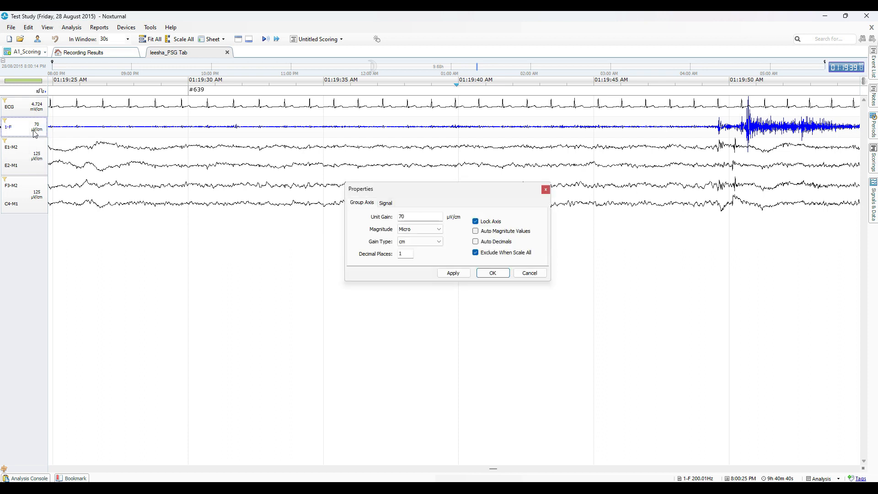
{"action": "left_click", "coordinate": [386, 204]}
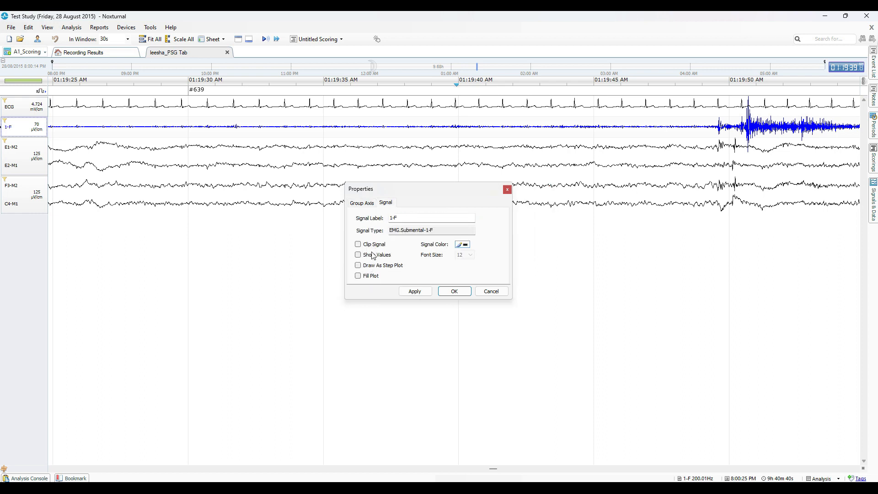
{"action": "left_click", "coordinate": [467, 246]}
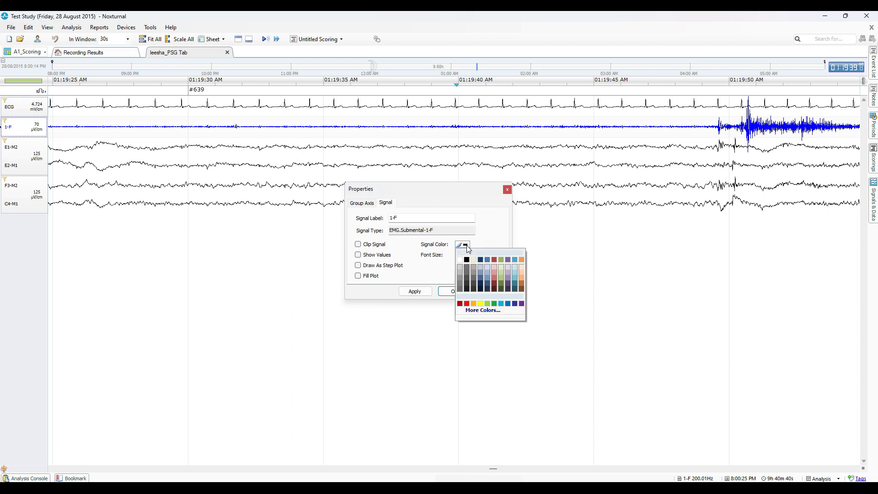
{"action": "left_click", "coordinate": [521, 288]}
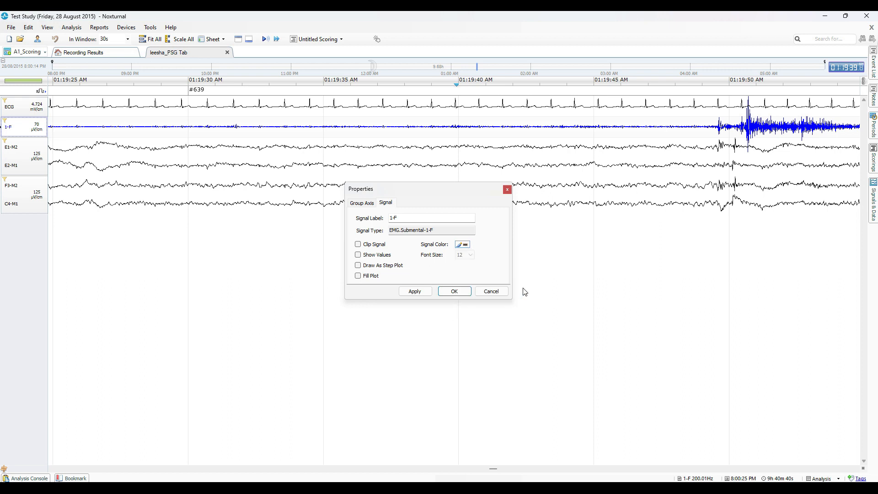
{"action": "left_click", "coordinate": [448, 292]}
{"action": "left_click", "coordinate": [493, 211]}
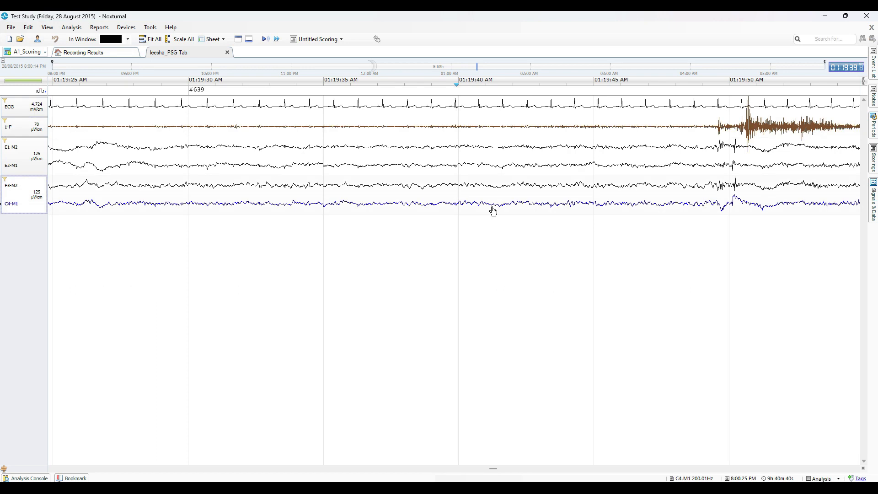
- Change the E1-M2 signal's trace color to light blue in its signal properties
{"action": "left_click", "coordinate": [44, 151]}
{"action": "double_click", "coordinate": [44, 151]}
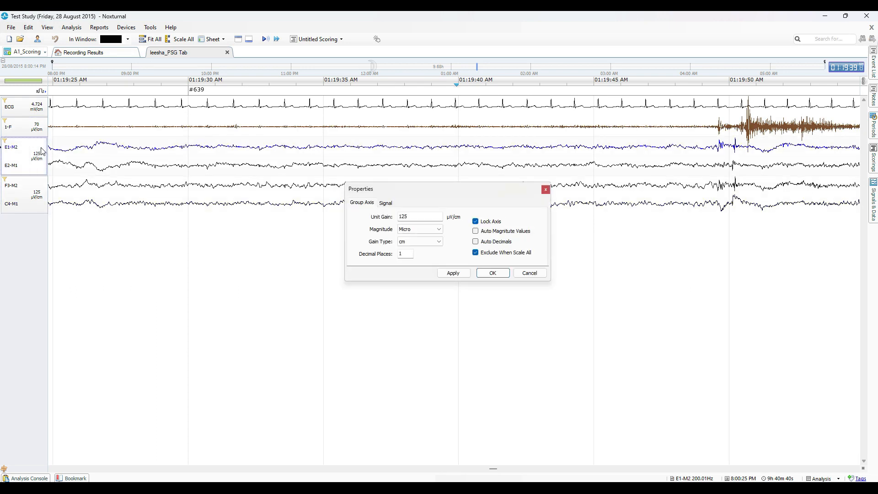
{"action": "left_click", "coordinate": [387, 204]}
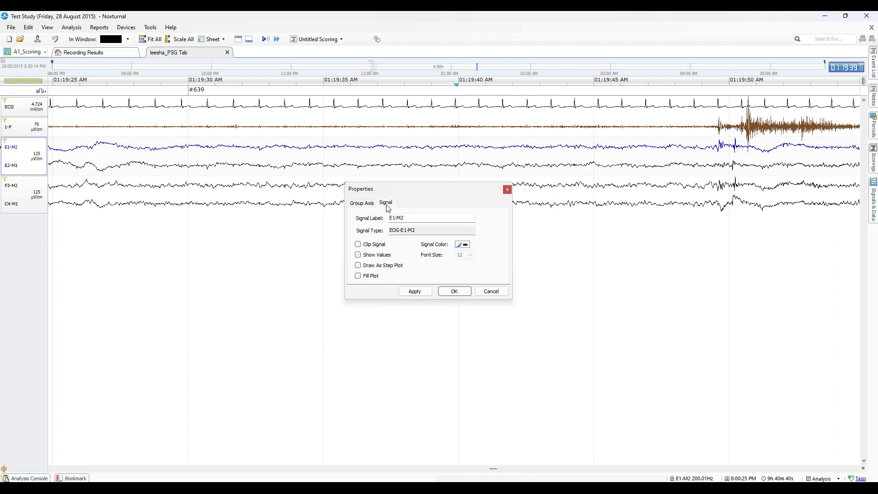
{"action": "left_click", "coordinate": [461, 245]}
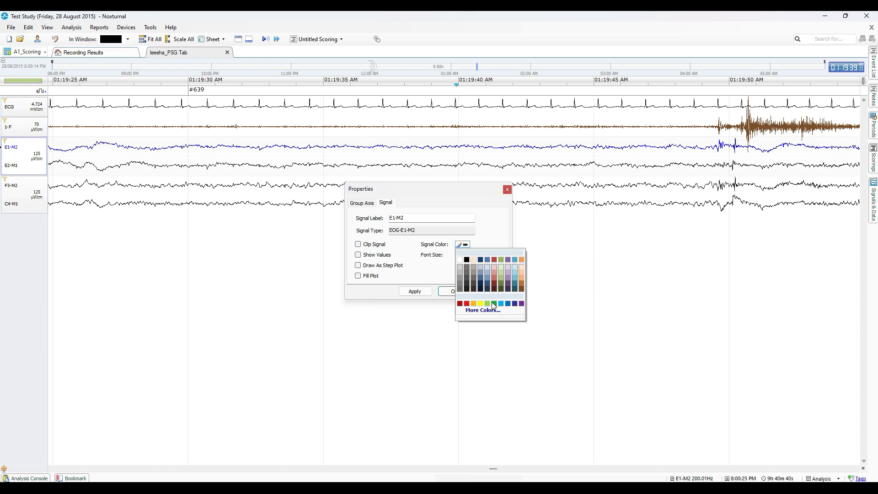
{"action": "left_click", "coordinate": [501, 303]}
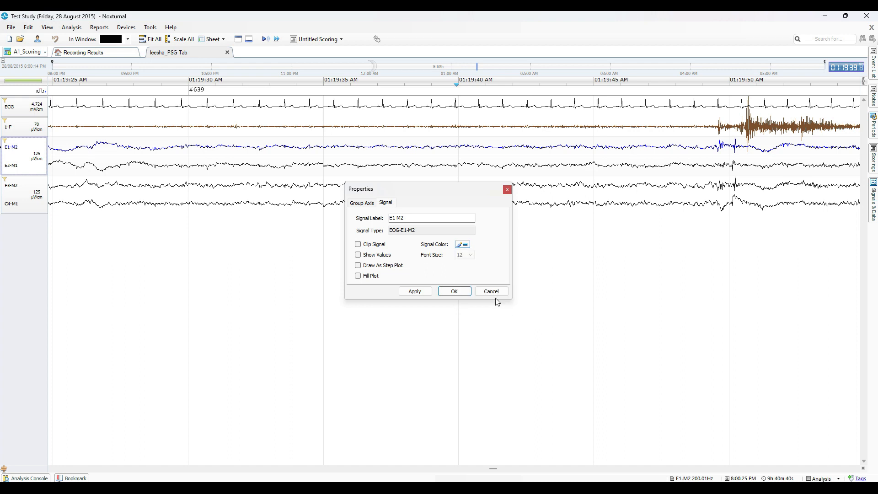
{"action": "left_click", "coordinate": [453, 291]}
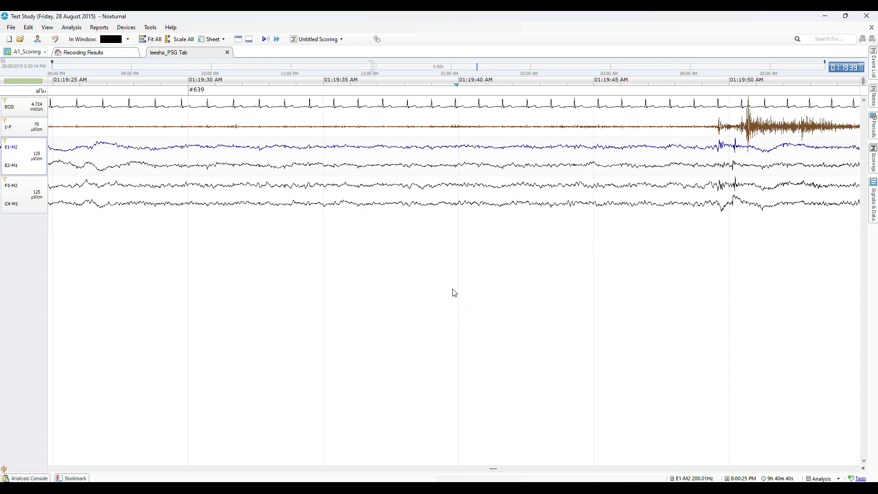
- Change the E2-M1 signal's trace color to the standard blue in its signal properties
{"action": "double_click", "coordinate": [123, 170]}
{"action": "left_click", "coordinate": [386, 204]}
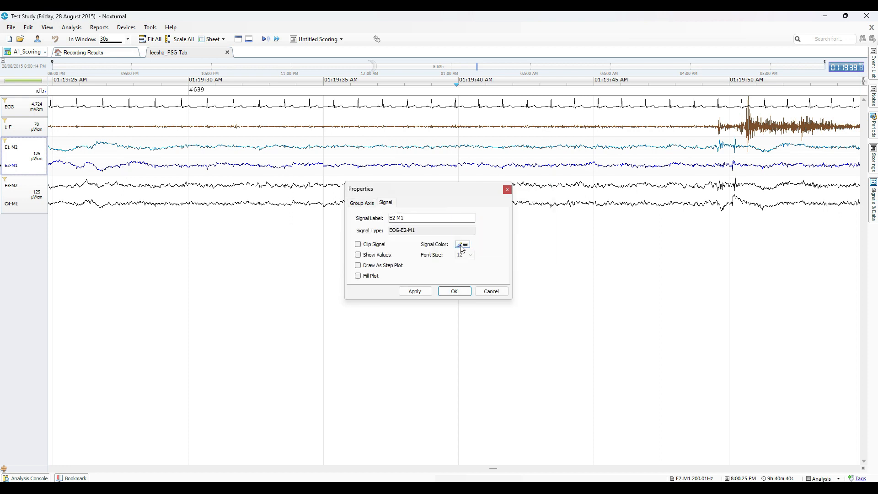
{"action": "left_click", "coordinate": [462, 247]}
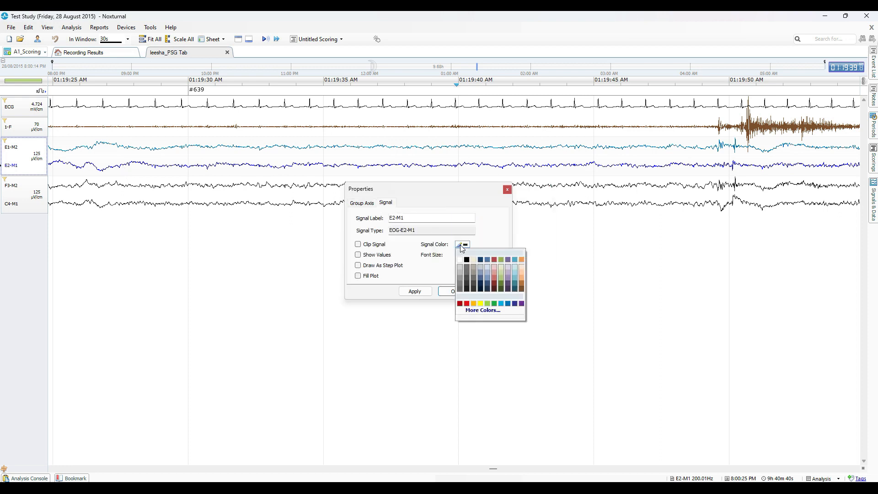
{"action": "left_click", "coordinate": [508, 304]}
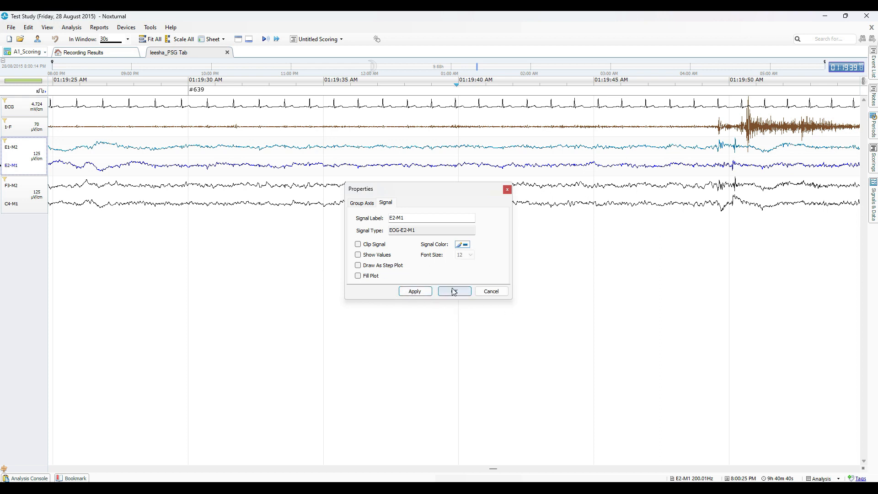
{"action": "left_click", "coordinate": [454, 291]}
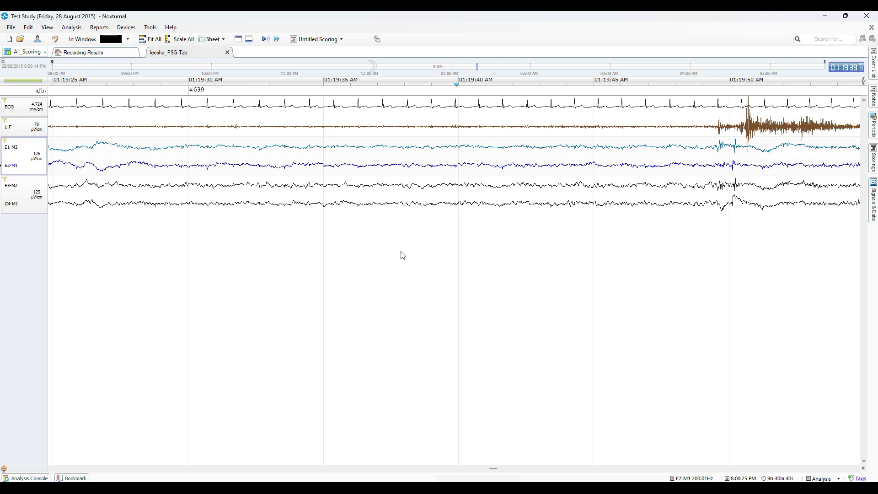
- Add an empty sheet to the workspace and rename it with the owner's first name followed by "_Resp Tab"
{"action": "left_click", "coordinate": [38, 56]}
{"action": "mouse_move", "coordinate": [61, 21]}
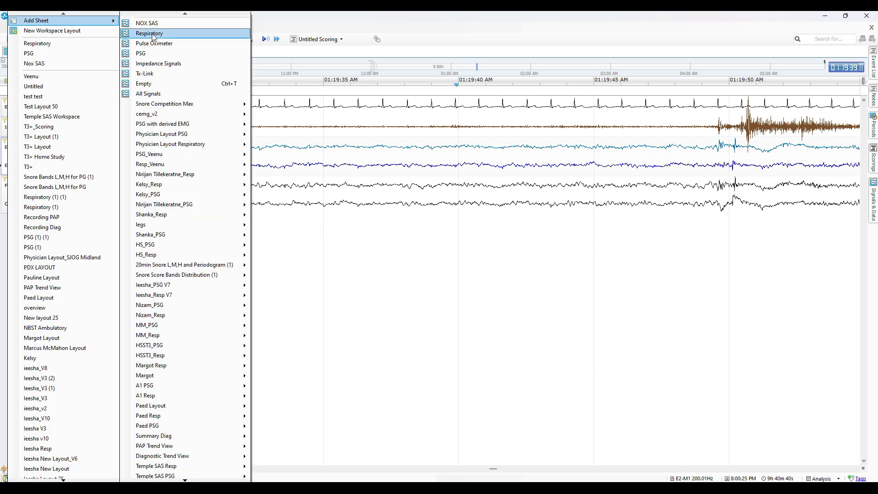
{"action": "left_click", "coordinate": [164, 82]}
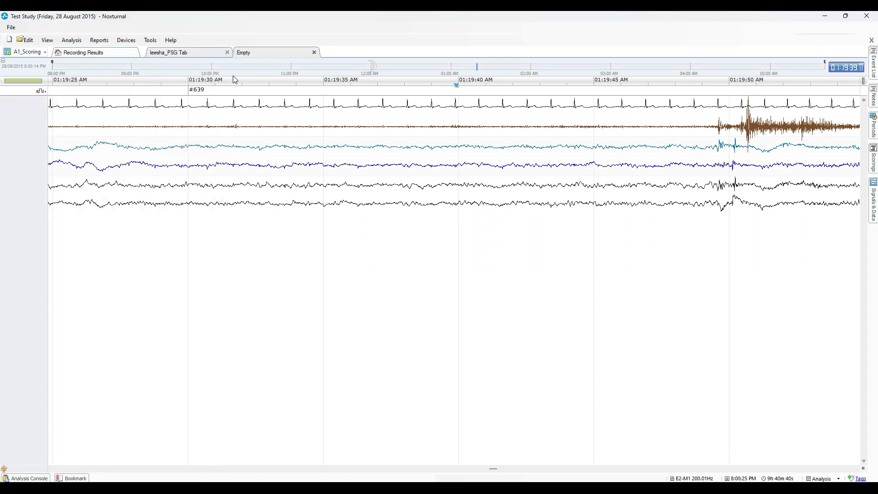
{"action": "right_click", "coordinate": [251, 54]}
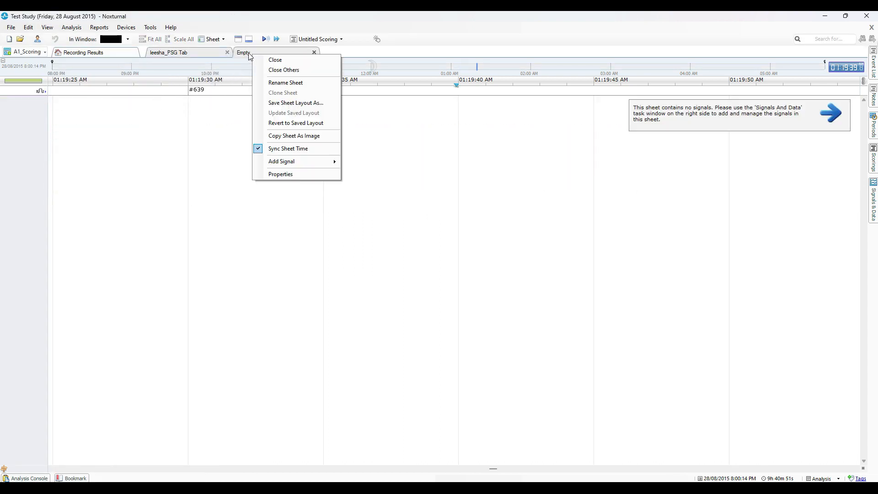
{"action": "left_click", "coordinate": [248, 53]}
{"action": "right_click", "coordinate": [249, 55]}
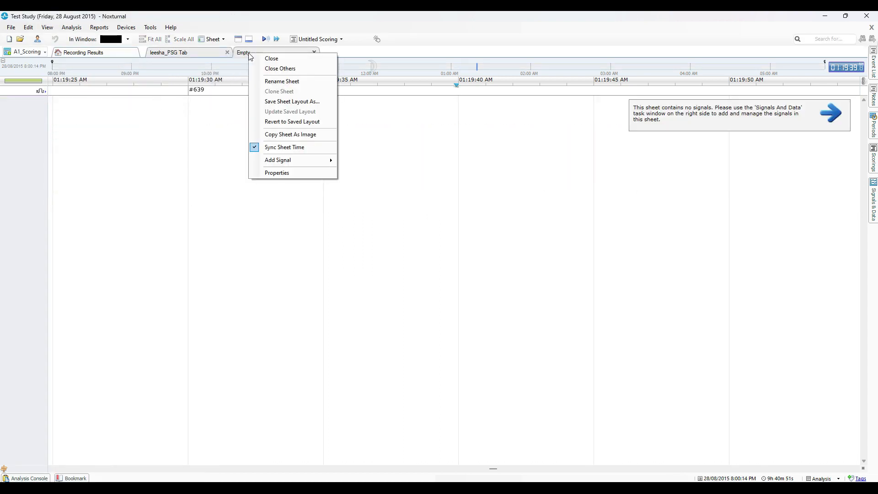
{"action": "left_click", "coordinate": [274, 82]}
{"action": "type", "text": "leesha_Resp Tab"}
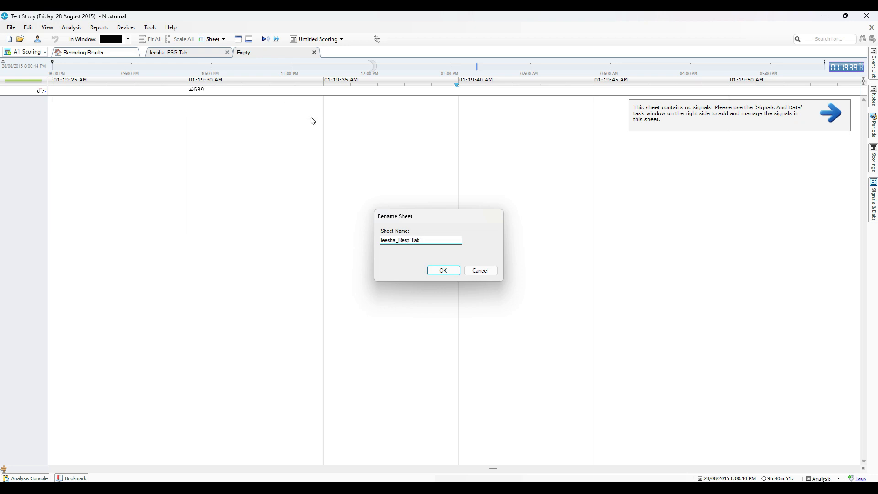
{"action": "left_click", "coordinate": [432, 271]}
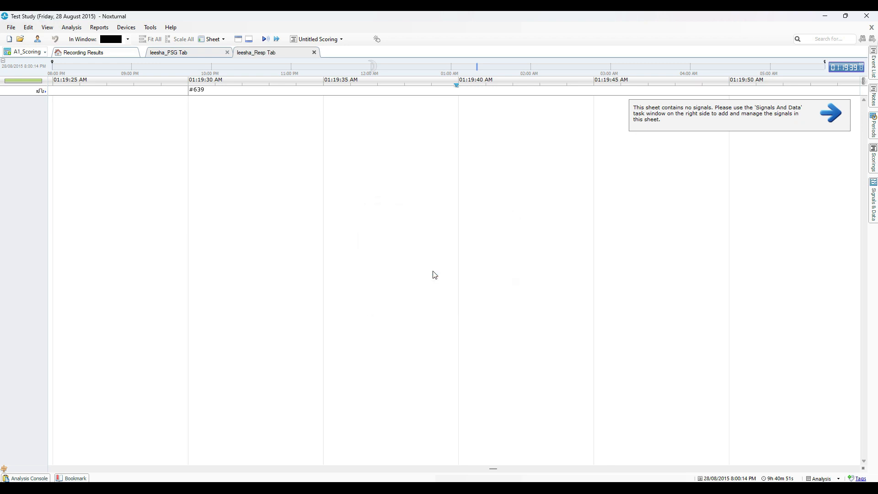
- Add the SpO2 and Resp Rate signals to the empty respiratory sheet
{"action": "left_click", "coordinate": [874, 194]}
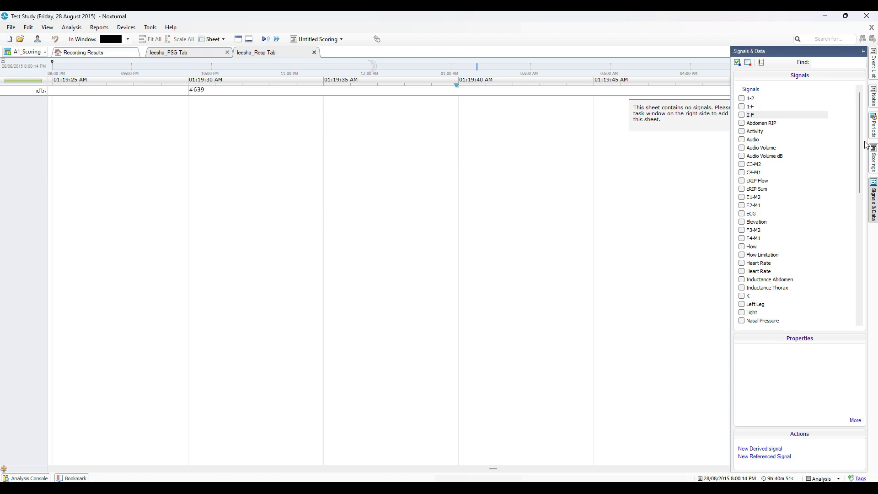
{"action": "scroll", "coordinate": [862, 142], "scroll_direction": "down", "scroll_amount": 4}
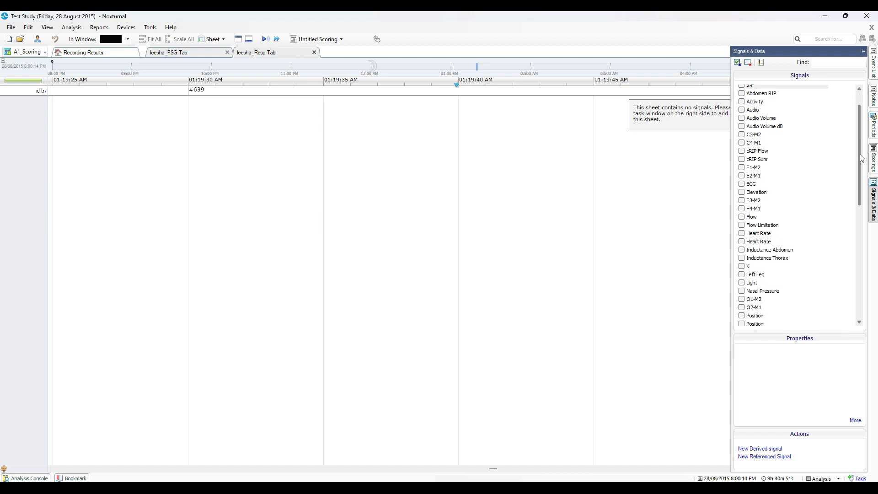
{"action": "scroll", "coordinate": [853, 189], "scroll_direction": "down", "scroll_amount": 5}
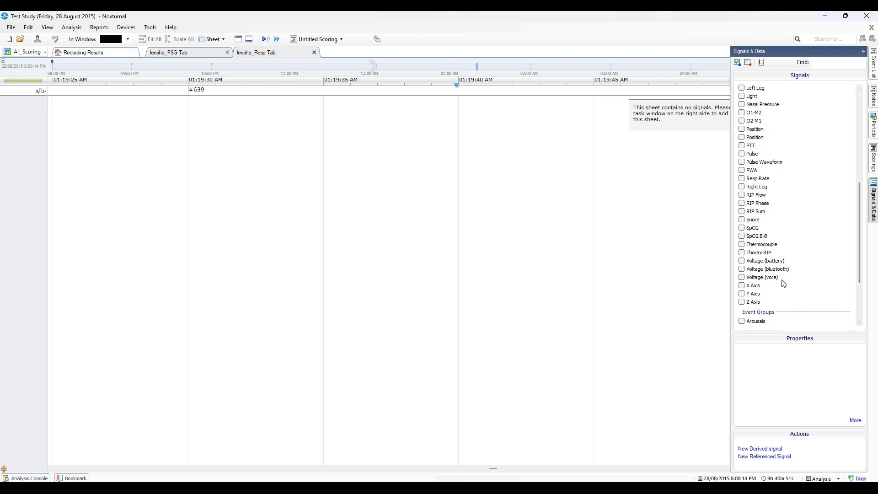
{"action": "left_click", "coordinate": [741, 228]}
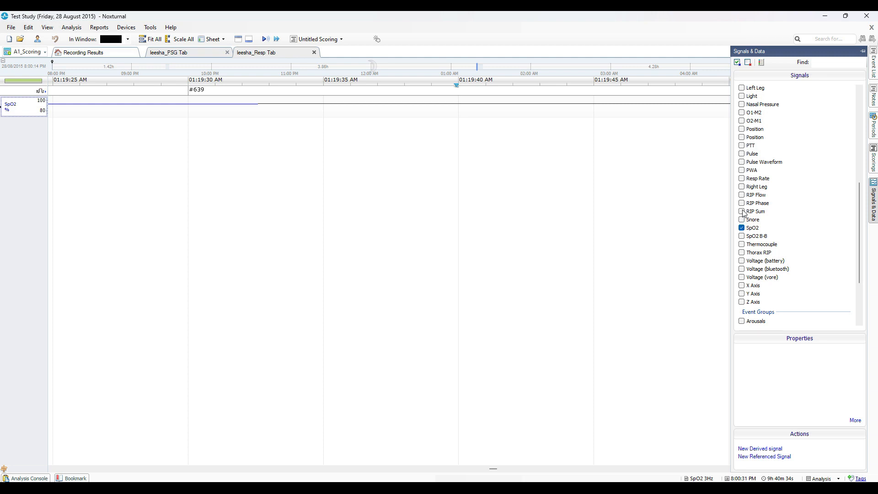
{"action": "left_click", "coordinate": [742, 178]}
- Add a Position signal to the sheet, trying both Position entries and keeping only the second one
{"action": "scroll", "coordinate": [743, 182], "scroll_direction": "up", "scroll_amount": 1}
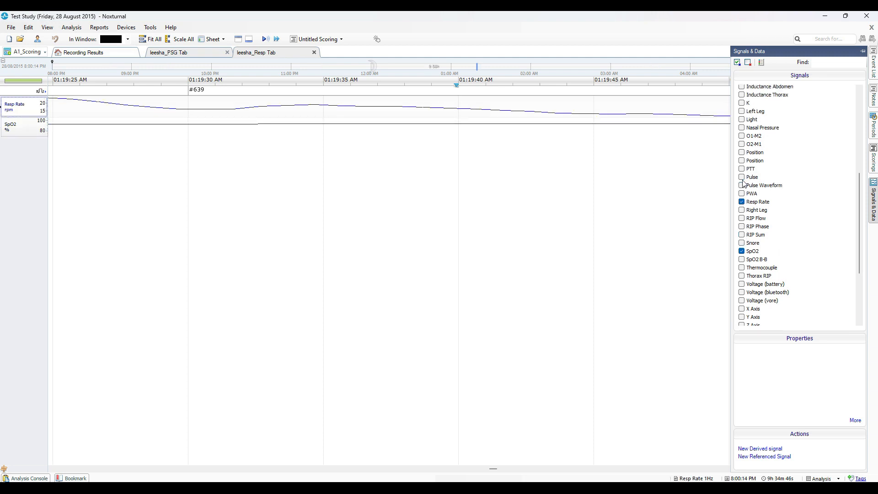
{"action": "left_click", "coordinate": [741, 153]}
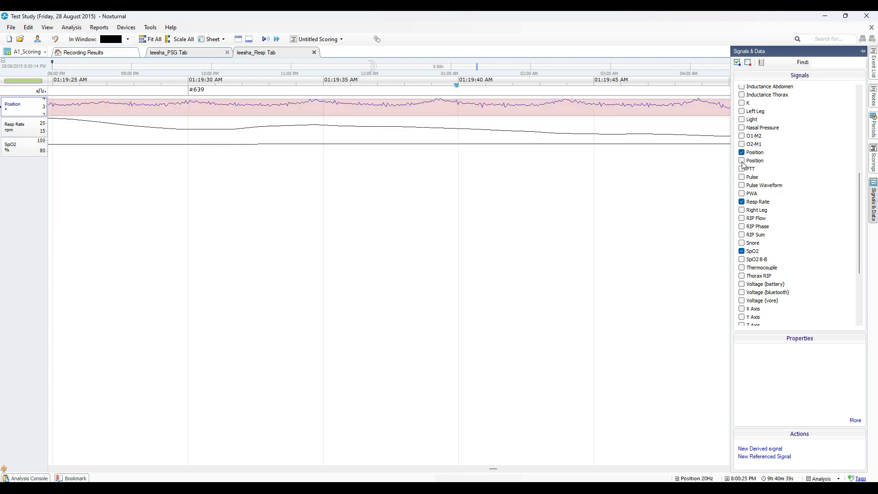
{"action": "left_click", "coordinate": [742, 160]}
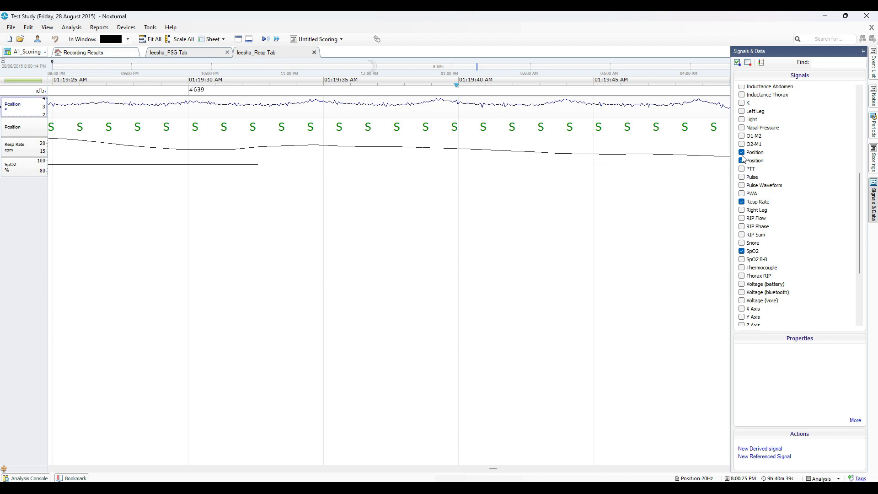
{"action": "left_click", "coordinate": [741, 152]}
- Add the Abdomen RIP and Flow signals to the respiratory sheet
{"action": "scroll", "coordinate": [743, 157], "scroll_direction": "up", "scroll_amount": 1}
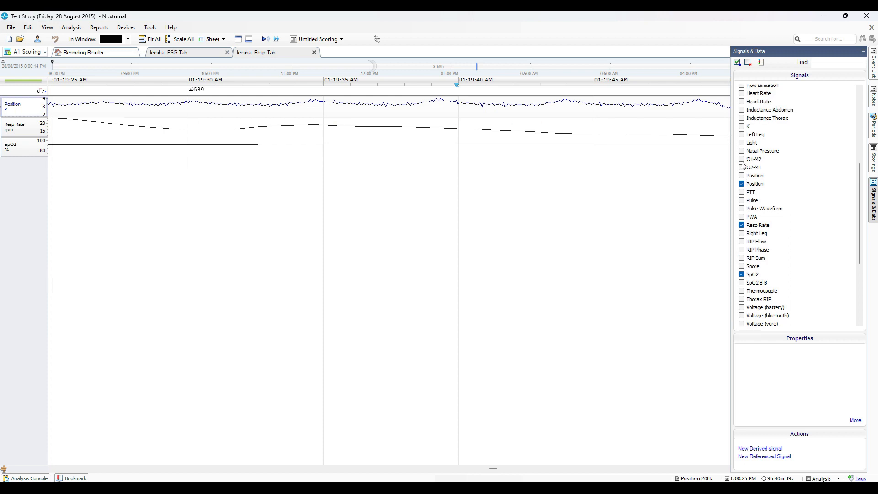
{"action": "scroll", "coordinate": [743, 168], "scroll_direction": "up", "scroll_amount": 1}
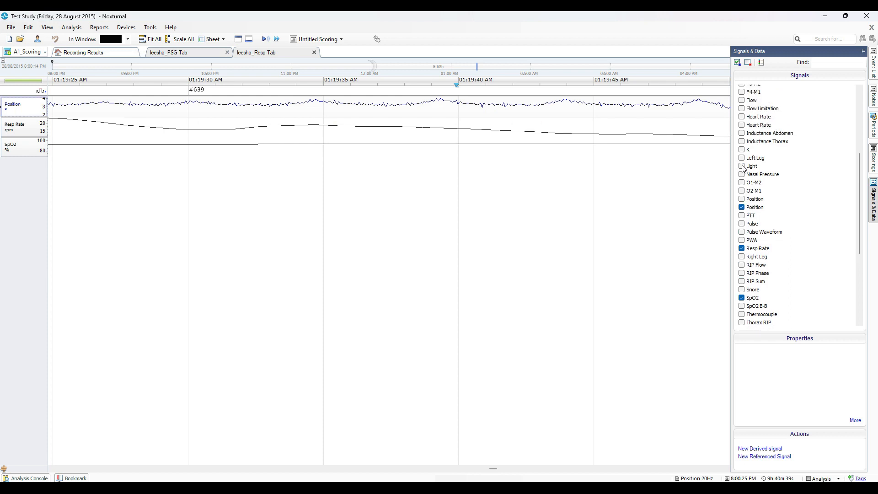
{"action": "scroll", "coordinate": [743, 168], "scroll_direction": "up", "scroll_amount": 2}
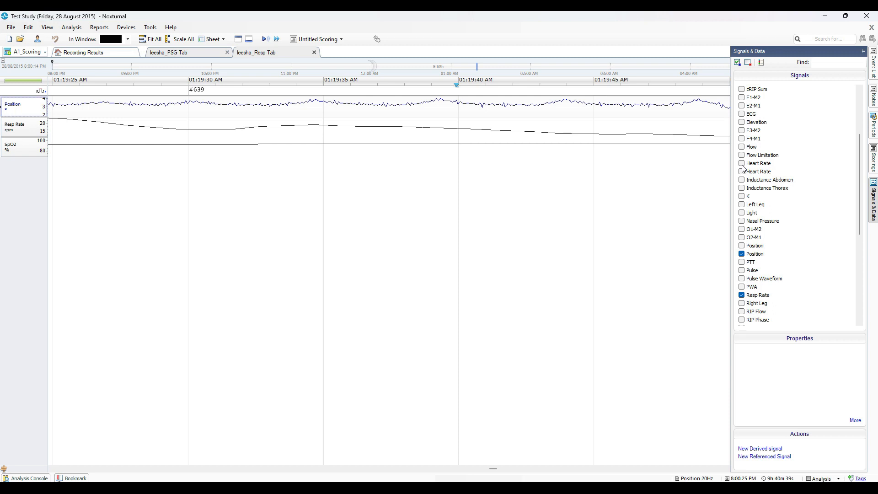
{"action": "scroll", "coordinate": [742, 168], "scroll_direction": "up", "scroll_amount": 1}
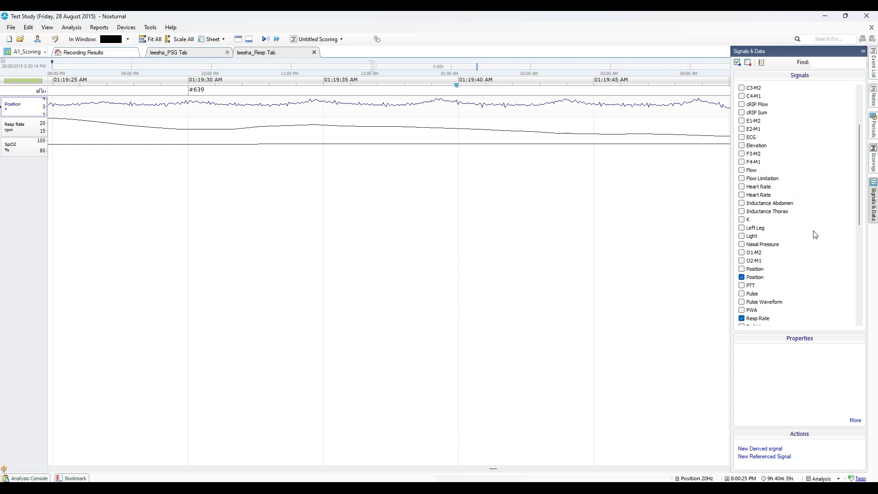
{"action": "left_click_drag", "start_coordinate": [860, 221], "coordinate": [864, 184]}
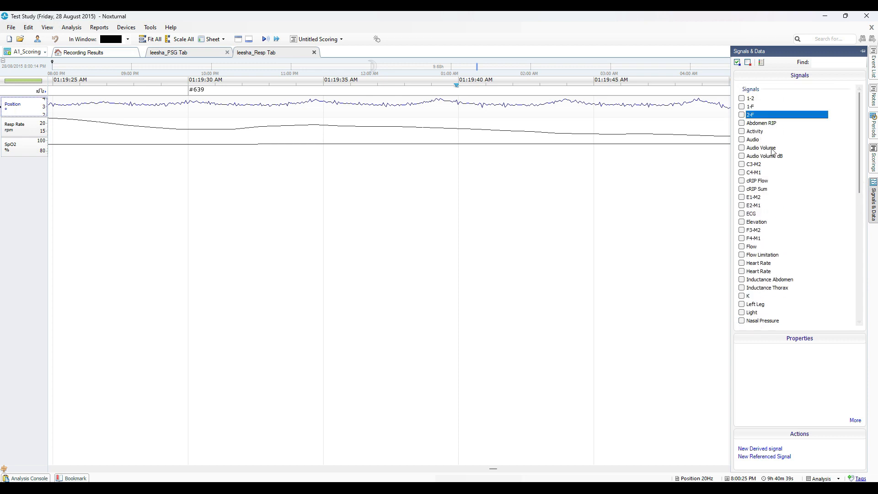
{"action": "left_click", "coordinate": [742, 123]}
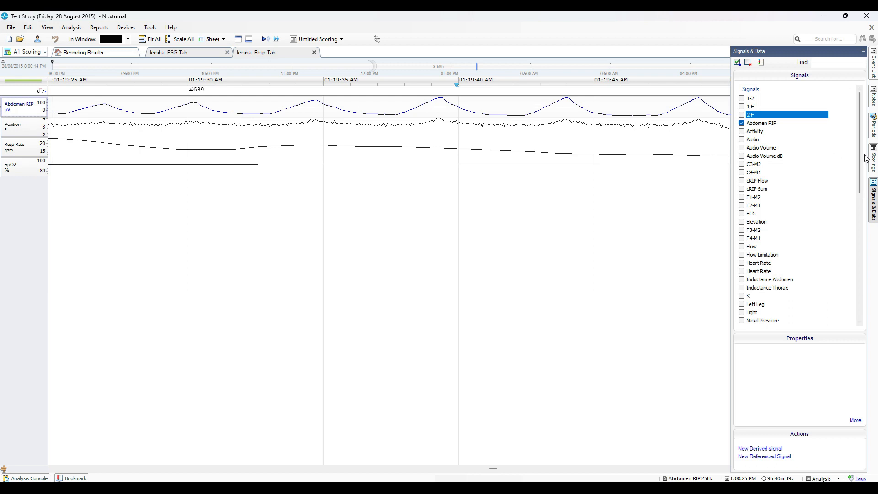
{"action": "left_click", "coordinate": [742, 247]}
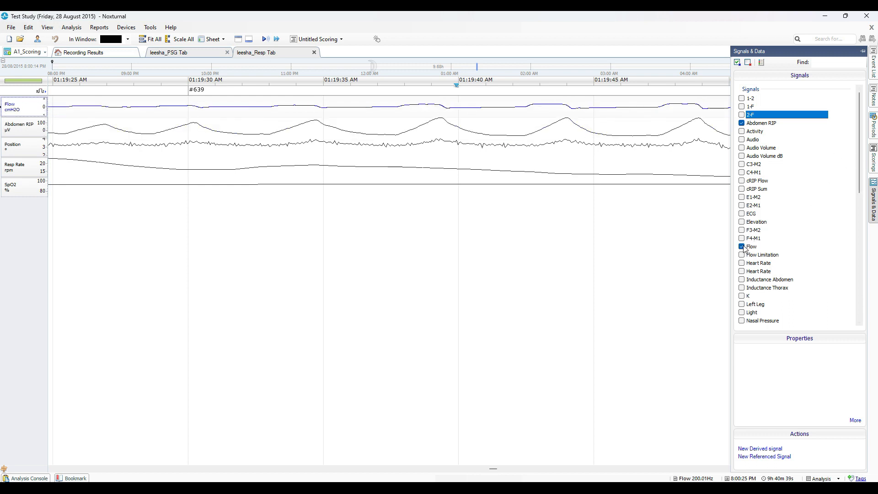
- Add the Thorax RIP signal to the respiratory sheet
{"action": "left_click_drag", "start_coordinate": [860, 186], "coordinate": [852, 244]}
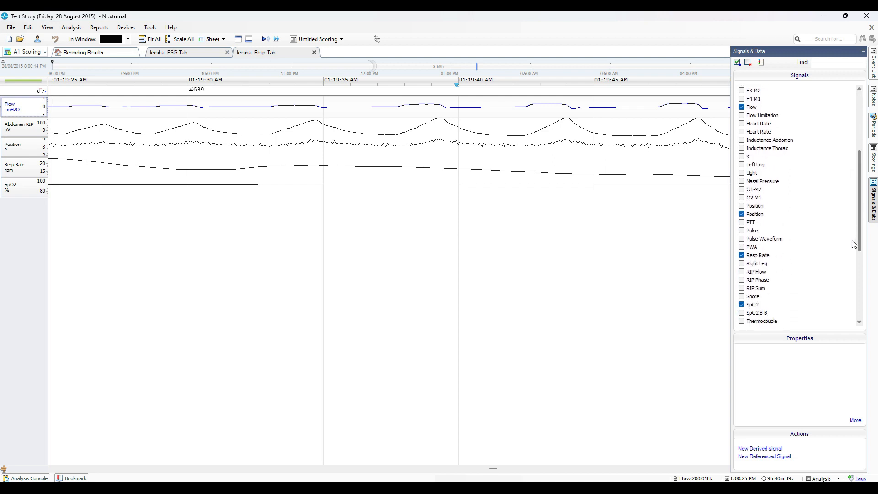
{"action": "left_click_drag", "start_coordinate": [852, 244], "coordinate": [849, 267]}
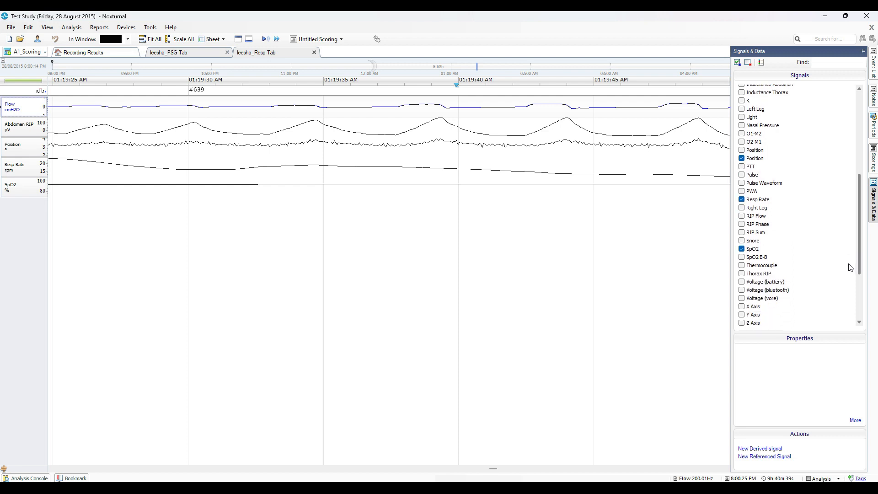
{"action": "left_click", "coordinate": [741, 273]}
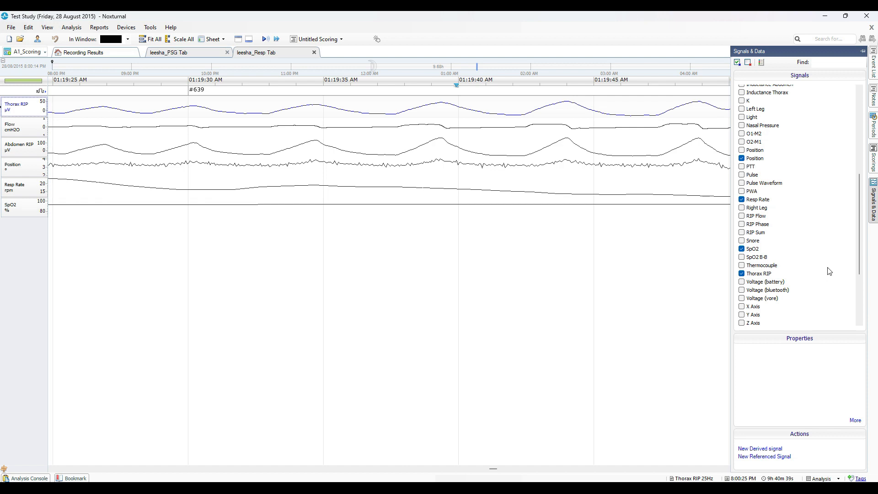
- Add the Left Leg and Right Leg signals to the sheet, filtering the signal list by "leg"
{"action": "left_click_drag", "start_coordinate": [858, 248], "coordinate": [860, 223]}
{"action": "left_click", "coordinate": [742, 178]}
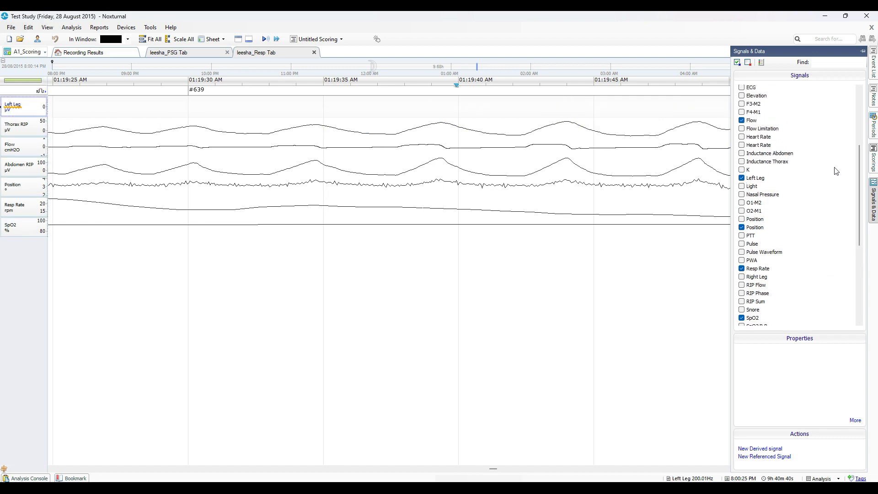
{"action": "left_click_drag", "start_coordinate": [860, 176], "coordinate": [859, 154]}
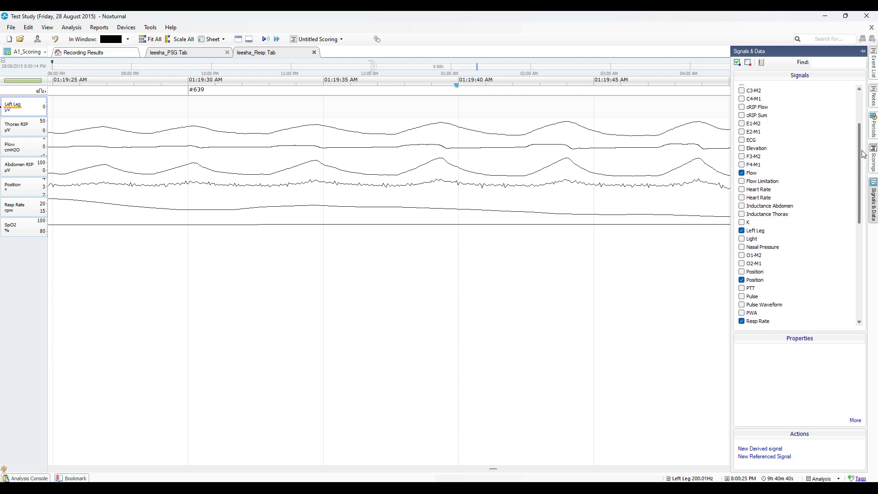
{"action": "left_click", "coordinate": [837, 64]}
{"action": "type", "text": "leg"}
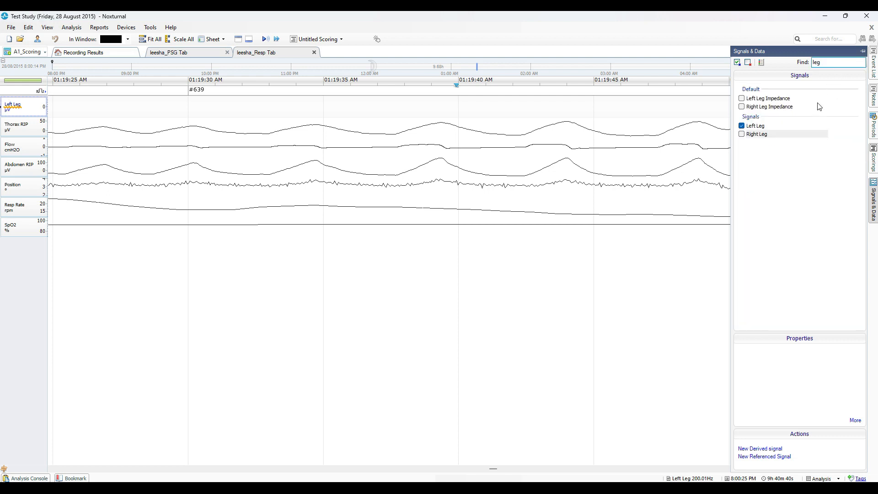
{"action": "left_click", "coordinate": [742, 134]}
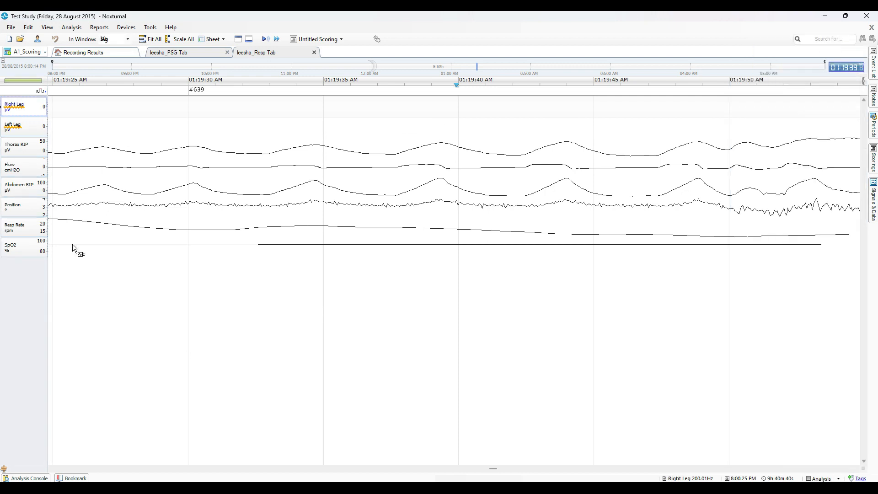
- Reorder the sheet's signals as SpO2, Flow, Thorax RIP, Abdomen RIP, Resp Rate, Position, Right Leg and Left Leg
{"action": "left_click_drag", "start_coordinate": [12, 254], "coordinate": [41, 100]}
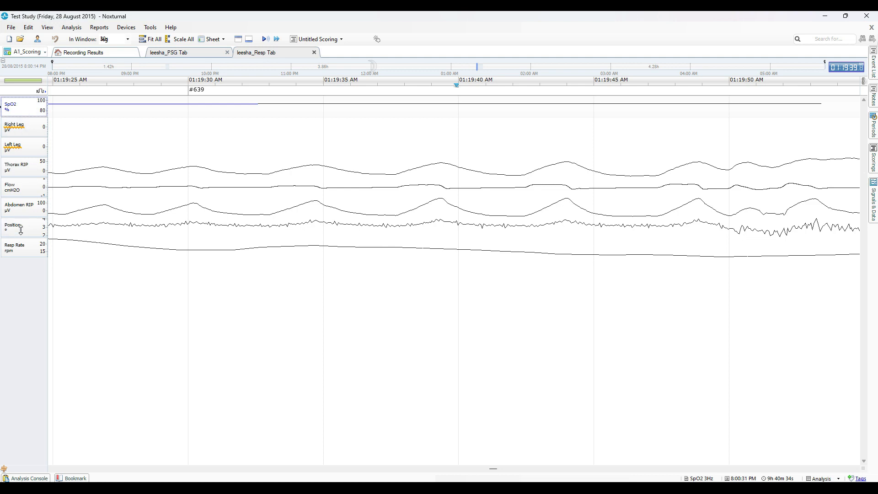
{"action": "left_click_drag", "start_coordinate": [24, 193], "coordinate": [35, 129]}
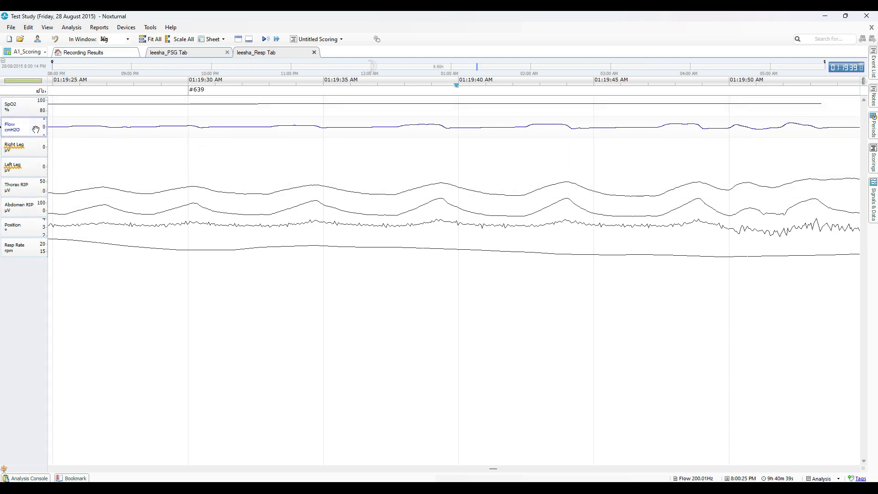
{"action": "left_click", "coordinate": [17, 243]}
{"action": "left_click_drag", "start_coordinate": [17, 235], "coordinate": [29, 282]}
{"action": "left_click_drag", "start_coordinate": [34, 154], "coordinate": [37, 267]}
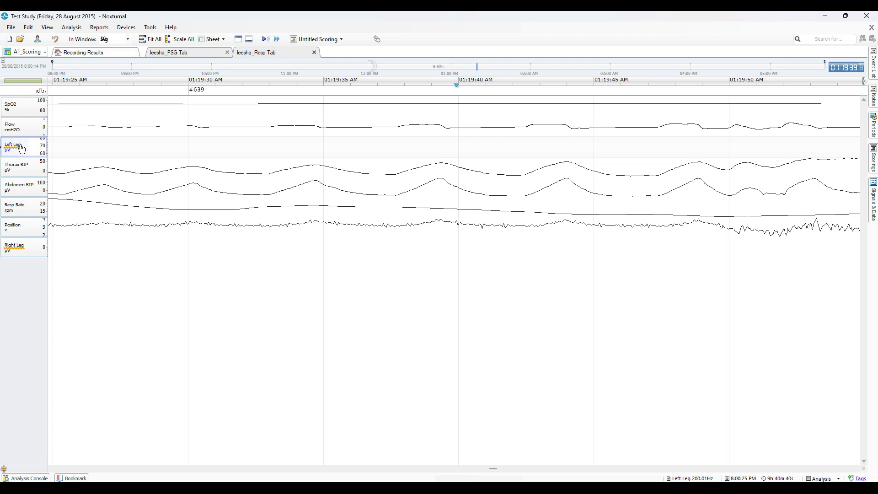
{"action": "left_click_drag", "start_coordinate": [21, 147], "coordinate": [15, 269]}
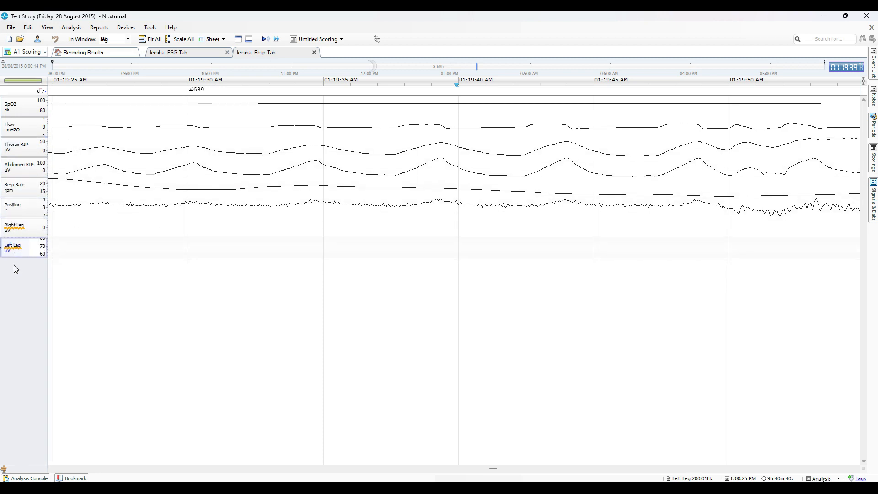
- Replace the Position waveform with the Position signal that shows body-position letters, and set the sheet's time window to 5m
{"action": "left_click", "coordinate": [16, 282]}
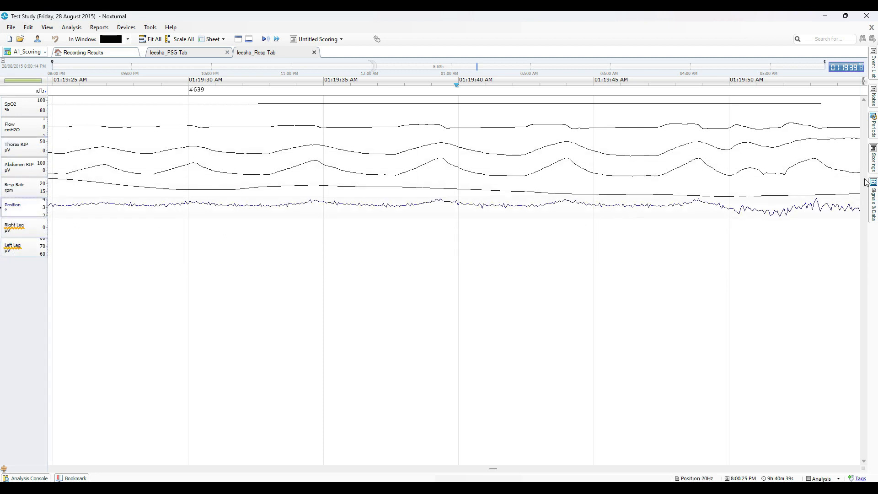
{"action": "left_click", "coordinate": [150, 66]}
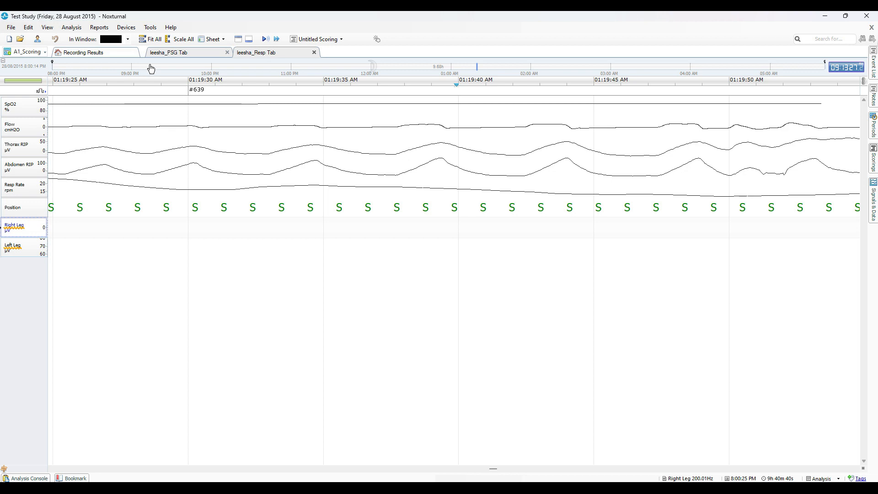
{"action": "left_click", "coordinate": [128, 39]}
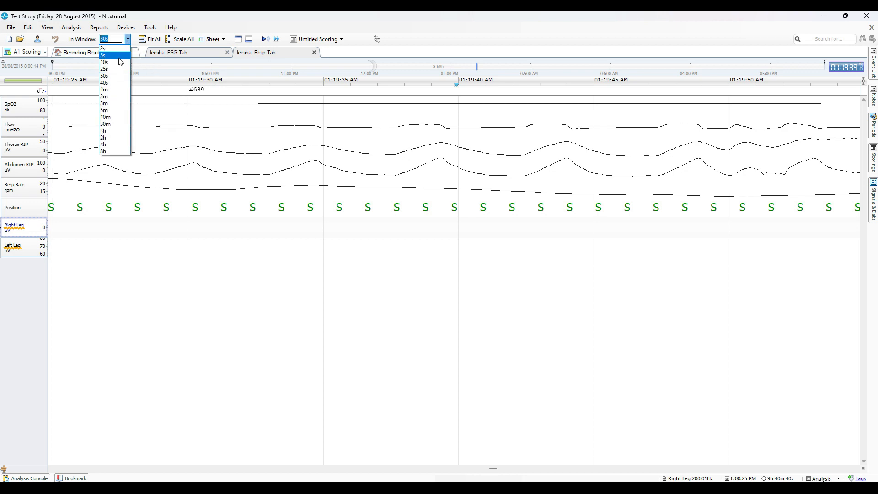
{"action": "left_click", "coordinate": [107, 110]}
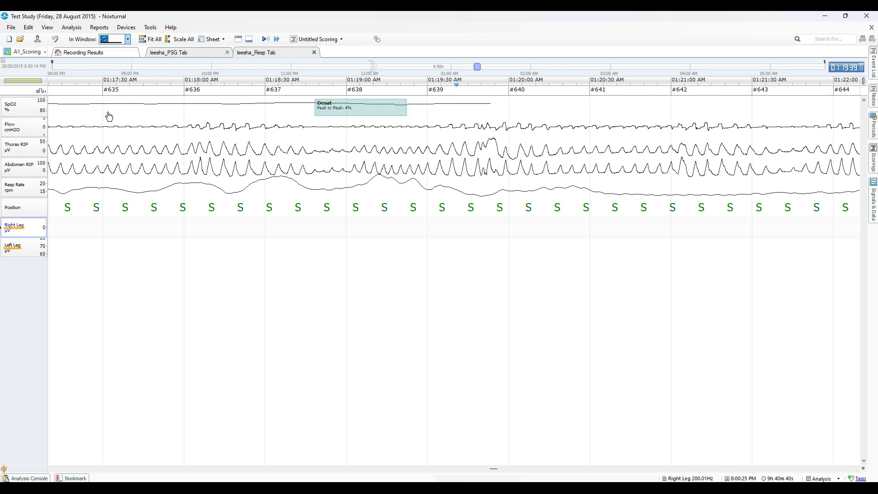
- Set the SpO2 signal's axis range to 50–105 % and turn off Auto Magnitude Values in its properties
{"action": "double_click", "coordinate": [42, 109]}
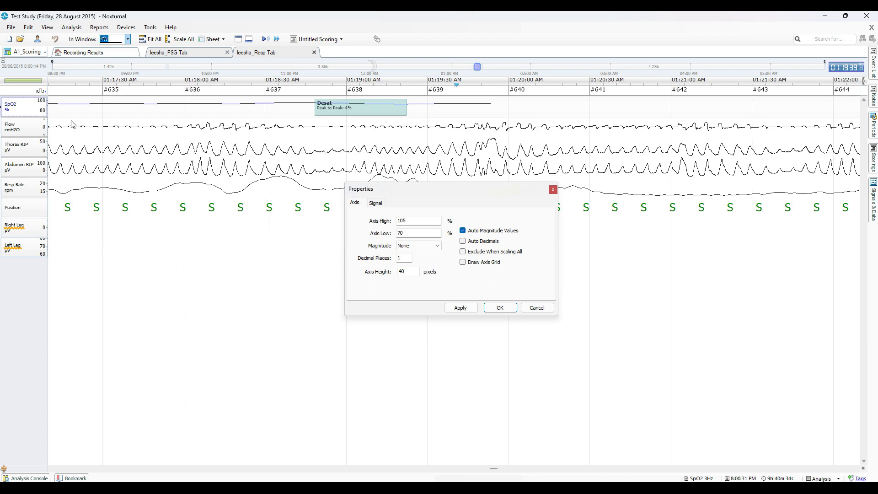
{"action": "double_click", "coordinate": [418, 234]}
{"action": "type", "text": "50"}
{"action": "key", "text": "shift+Tab"}
{"action": "type", "text": "105"}
{"action": "left_click", "coordinate": [463, 231]}
- Enable Show Values for the SpO2 signal and apply its property changes
{"action": "left_click", "coordinate": [376, 204]}
{"action": "left_click", "coordinate": [358, 255]}
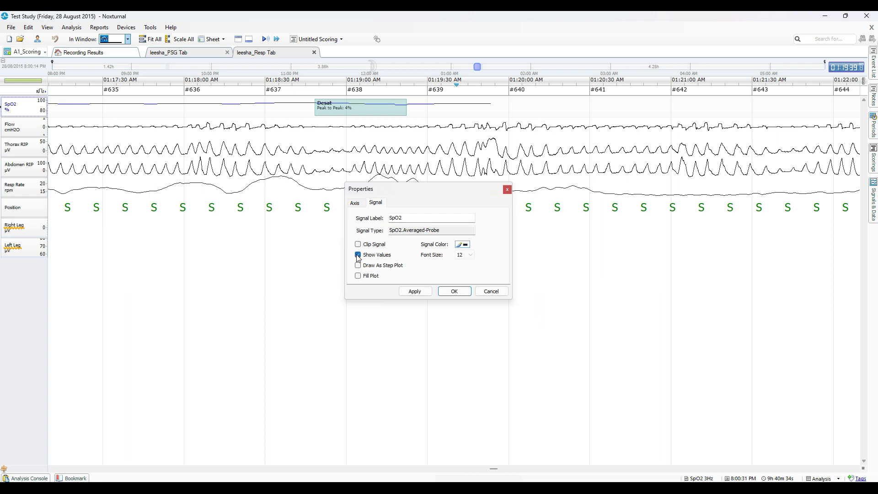
{"action": "left_click", "coordinate": [411, 294]}
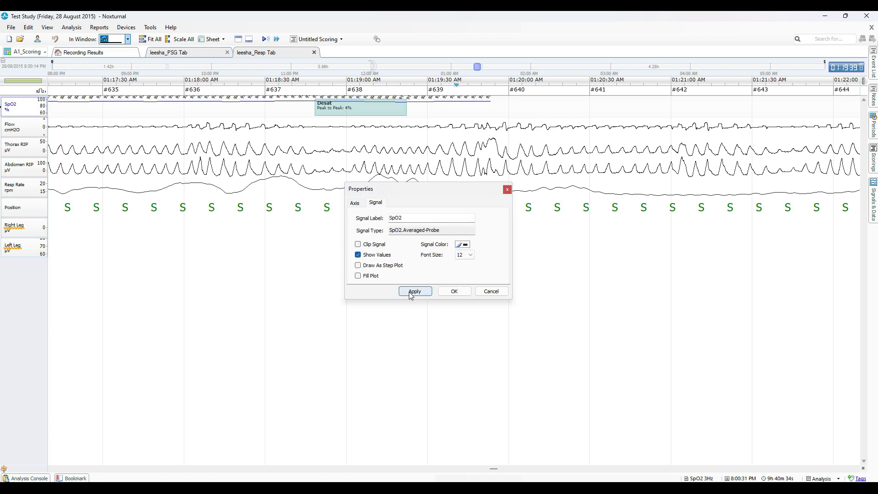
{"action": "left_click", "coordinate": [450, 291]}
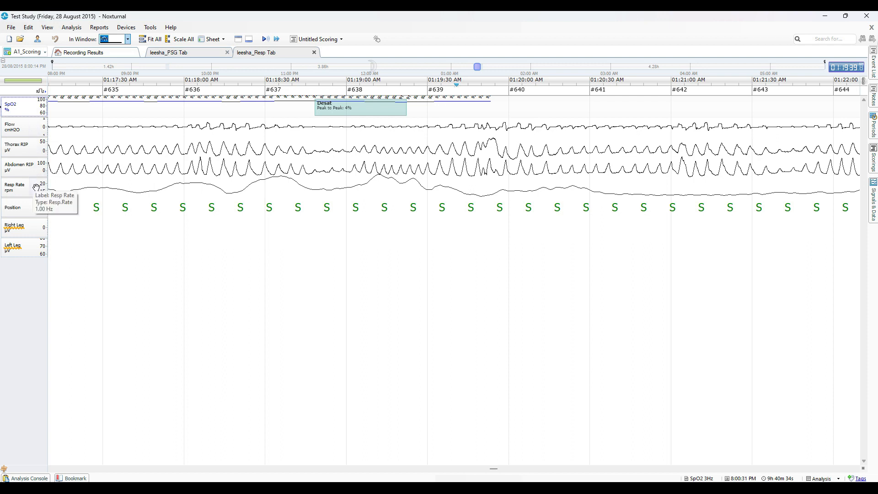
- Group the Thorax RIP and Abdomen RIP signals together as signals of the same type
{"action": "right_click", "coordinate": [27, 156]}
{"action": "left_click", "coordinate": [72, 277]}
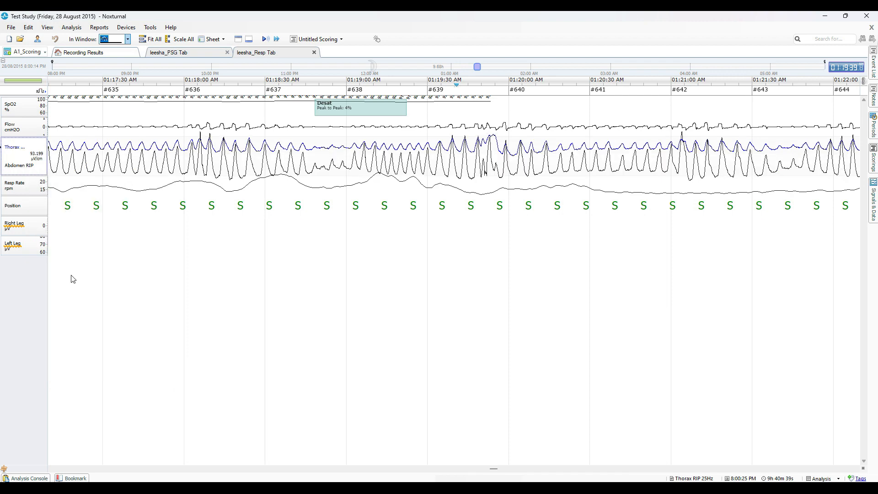
- Scale the Flow signal to fit, and enable Show Values for the Resp Rate signal, applying the change
{"action": "right_click", "coordinate": [39, 126]}
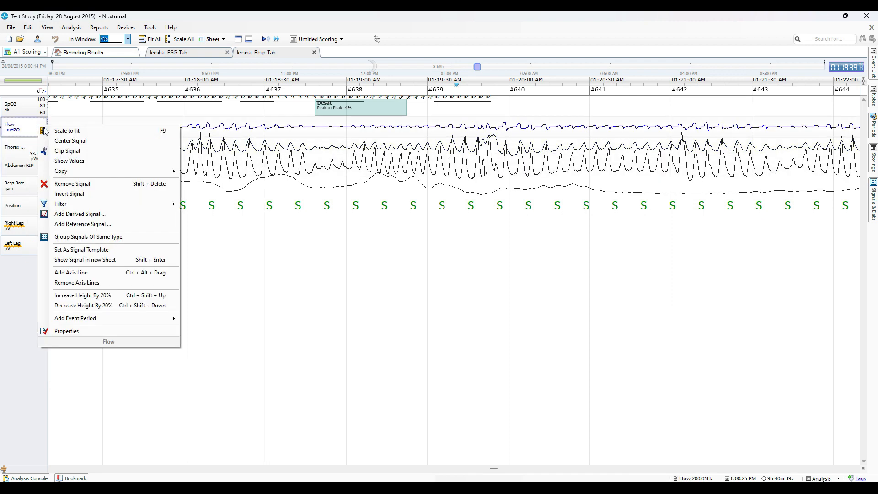
{"action": "left_click", "coordinate": [47, 131]}
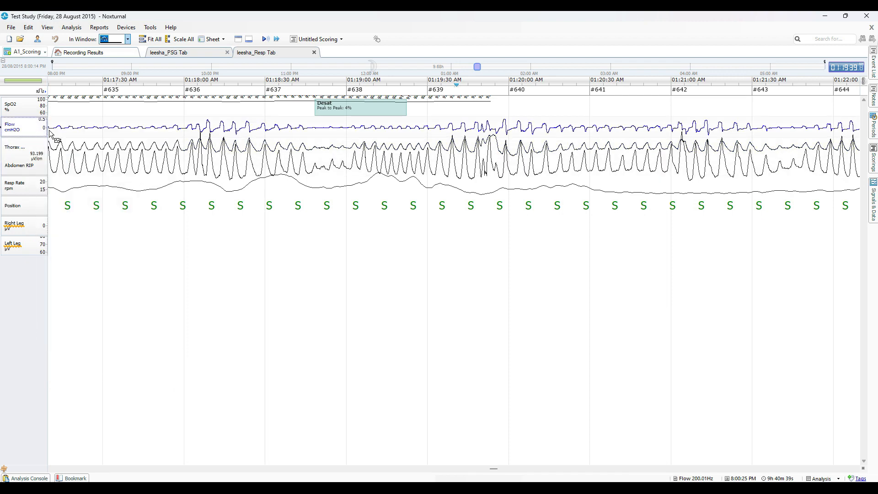
{"action": "double_click", "coordinate": [39, 188]}
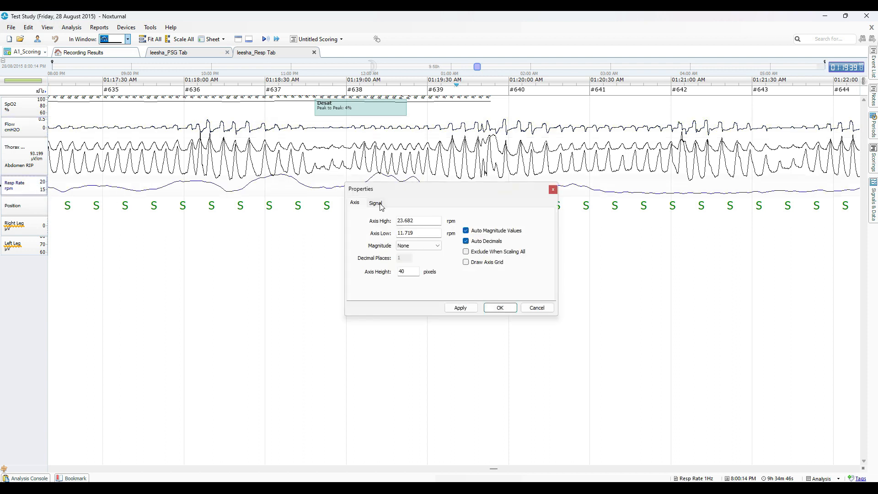
{"action": "left_click", "coordinate": [375, 203]}
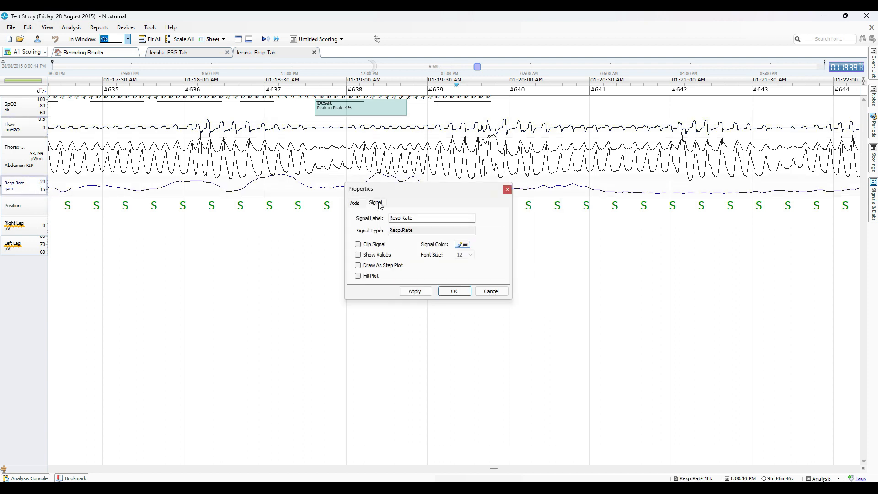
{"action": "left_click", "coordinate": [376, 255]}
{"action": "left_click", "coordinate": [375, 245]}
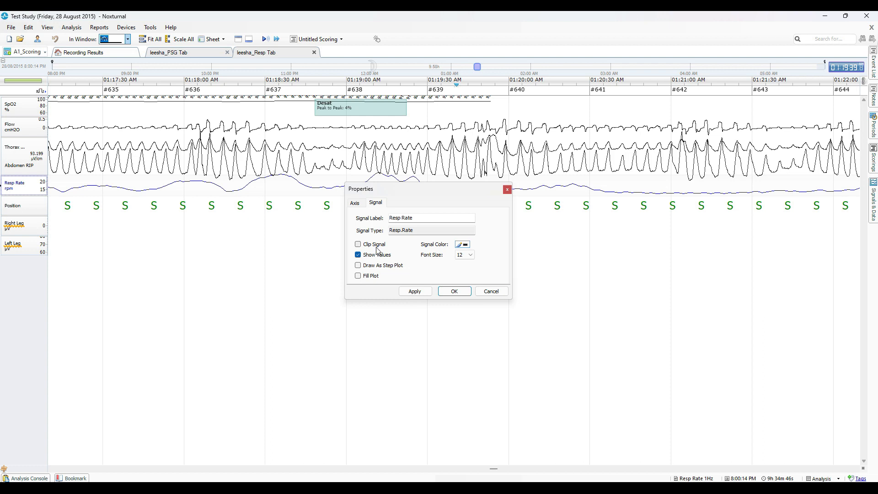
{"action": "left_click", "coordinate": [412, 291]}
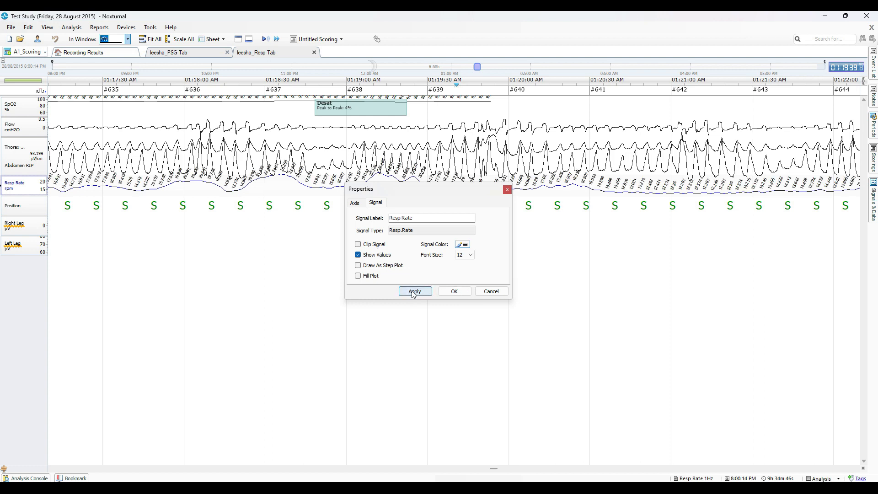
- Turn off Auto Decimals and Auto Magnitude Values for the Resp Rate signal, and set its decimal places to 0
{"action": "left_click", "coordinate": [358, 203]}
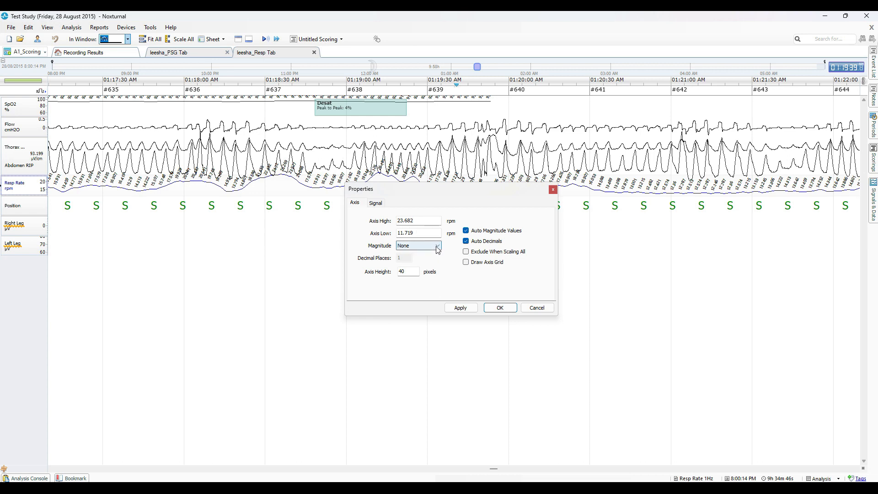
{"action": "left_click", "coordinate": [466, 241]}
{"action": "left_click", "coordinate": [466, 232]}
{"action": "left_click", "coordinate": [399, 258]}
{"action": "type", "text": "0"}
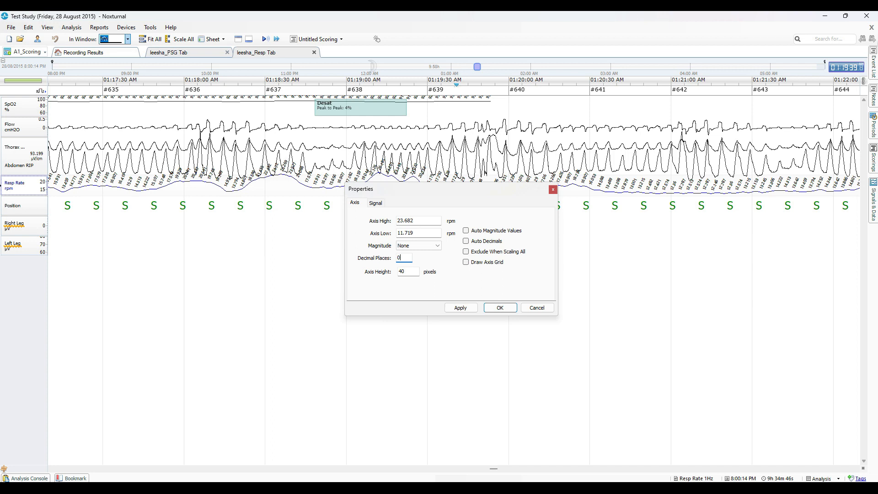
- Set the Resp Rate signal's axis low to 10 rpm, adjust its axis high, and confirm the properties
{"action": "left_click", "coordinate": [422, 221]}
{"action": "type", "text": "15"}
{"action": "left_click", "coordinate": [428, 235]}
{"action": "type", "text": "10"}
{"action": "left_click", "coordinate": [407, 221]}
{"action": "key", "text": "Return"}
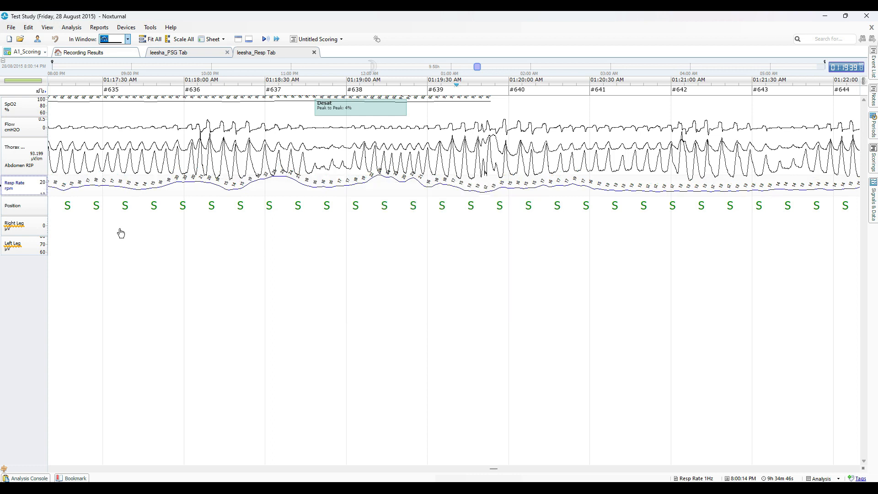
- Group the Right Leg and Left Leg signals together and apply the EMG filter preset that removes frequencies below 10 Hz
{"action": "right_click", "coordinate": [32, 226]}
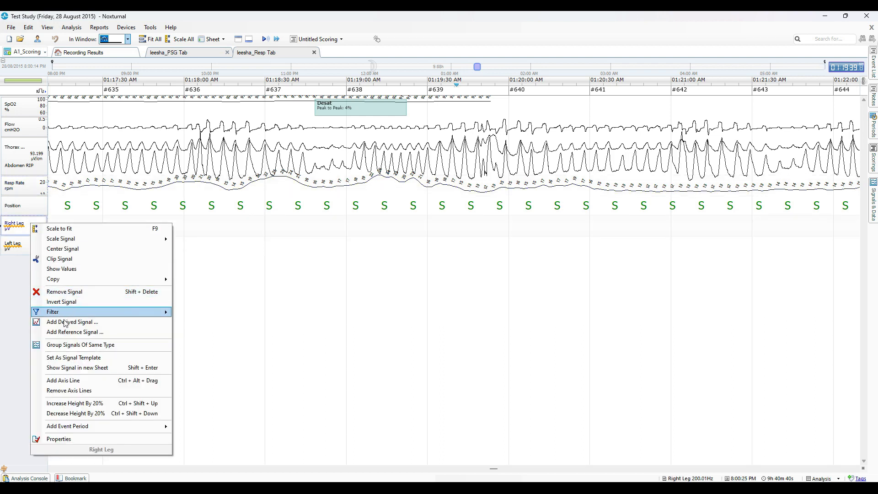
{"action": "left_click", "coordinate": [69, 345]}
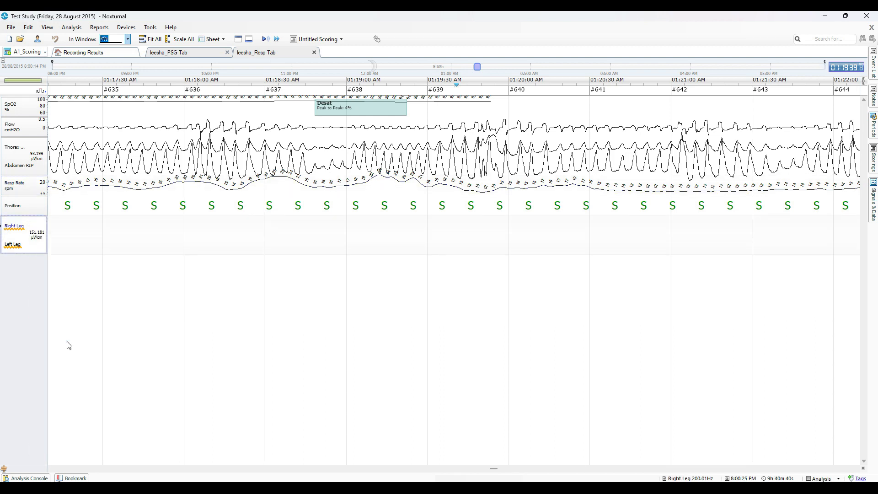
{"action": "right_click", "coordinate": [38, 236]}
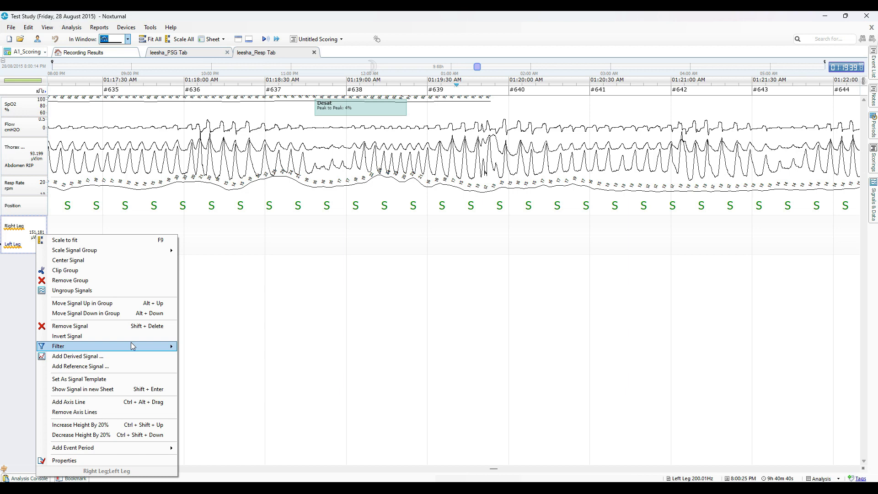
{"action": "mouse_move", "coordinate": [137, 346]}
{"action": "mouse_move", "coordinate": [237, 347]}
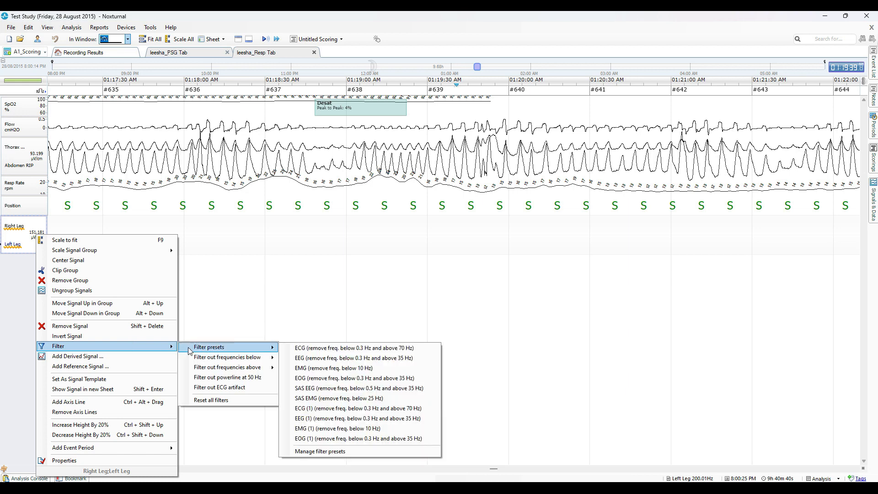
{"action": "left_click", "coordinate": [295, 369]}
{"action": "mouse_move", "coordinate": [40, 230]}
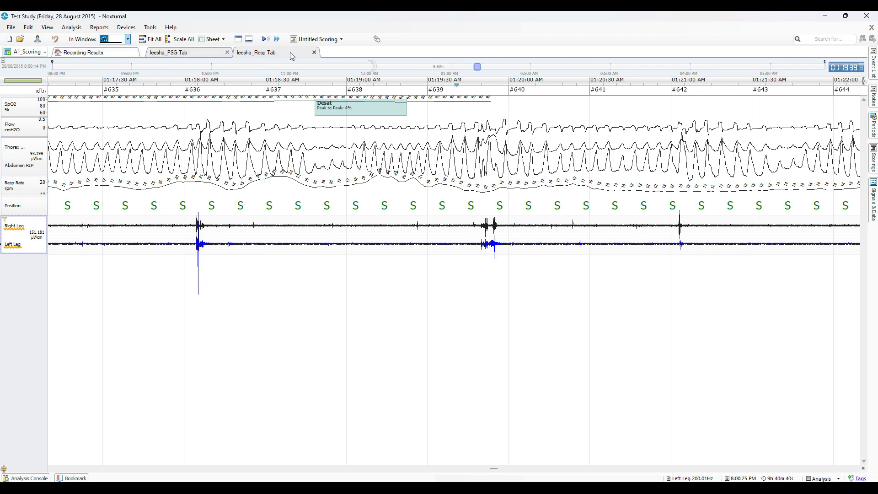
- Dock the respiratory sheet below the PSG sheet so both are shown together, and select the PSG sheet's 1-F signal
{"action": "left_click_drag", "start_coordinate": [291, 56], "coordinate": [229, 410]}
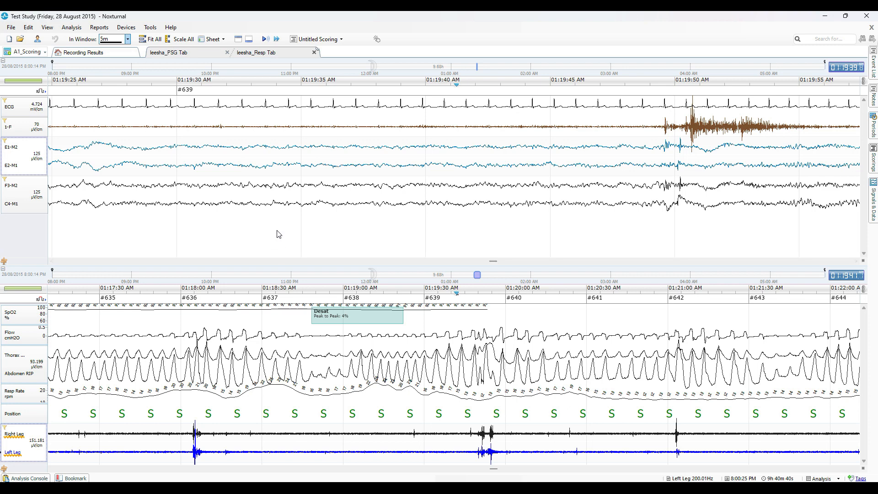
{"action": "left_click", "coordinate": [134, 110]}
{"action": "right_click", "coordinate": [134, 110]}
{"action": "left_click", "coordinate": [106, 127]}
{"action": "left_click", "coordinate": [106, 127]}
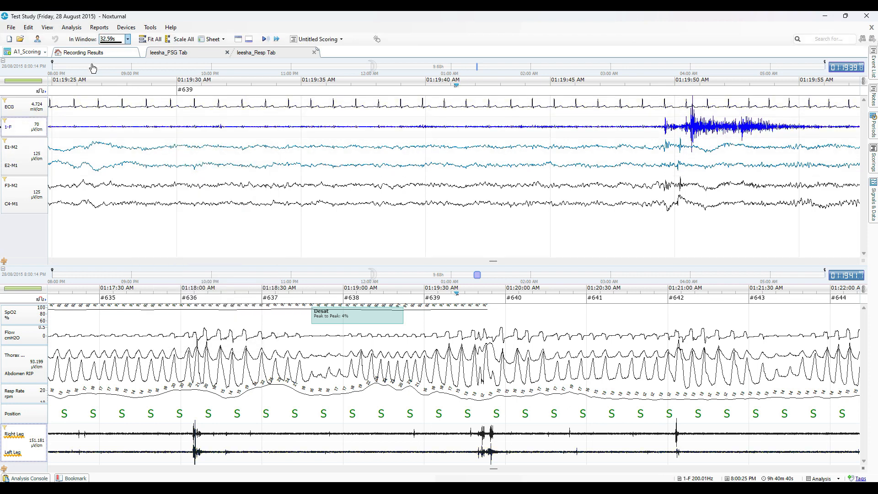
- Add the Sleep Stages view above the signal sheets and stretch it across the full workspace width
{"action": "left_click", "coordinate": [48, 27]}
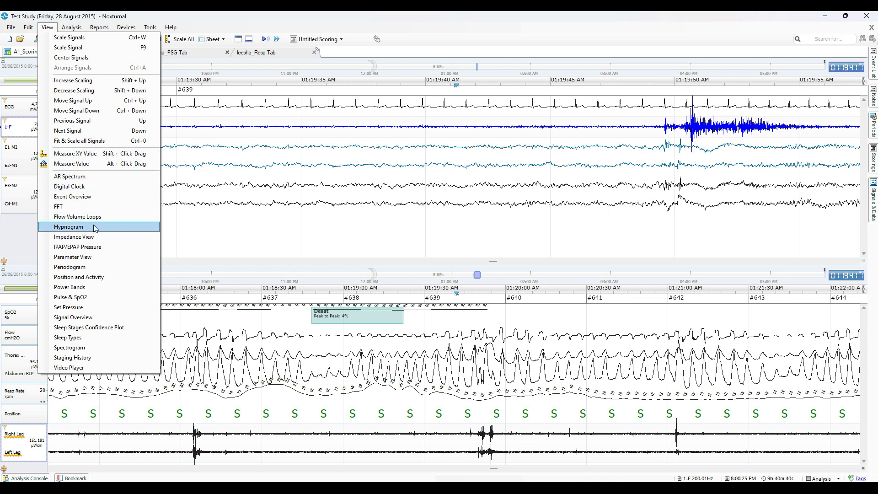
{"action": "left_click", "coordinate": [86, 339]}
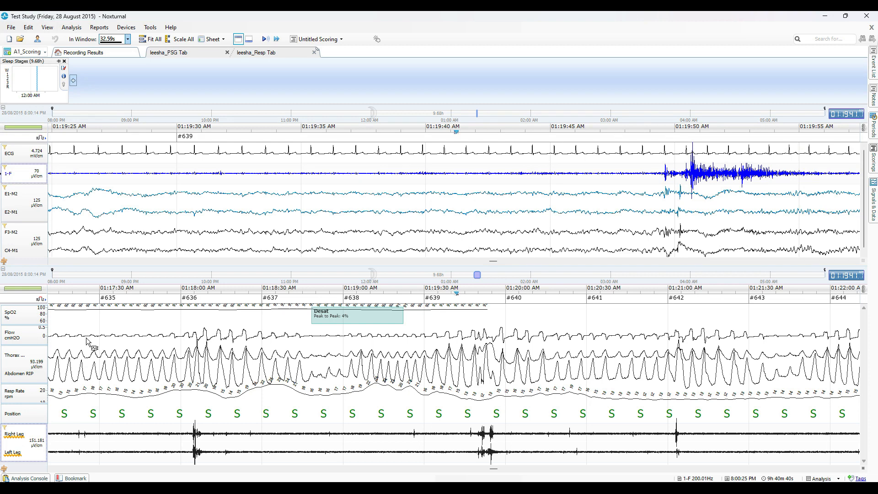
{"action": "left_click_drag", "start_coordinate": [68, 77], "coordinate": [867, 87]}
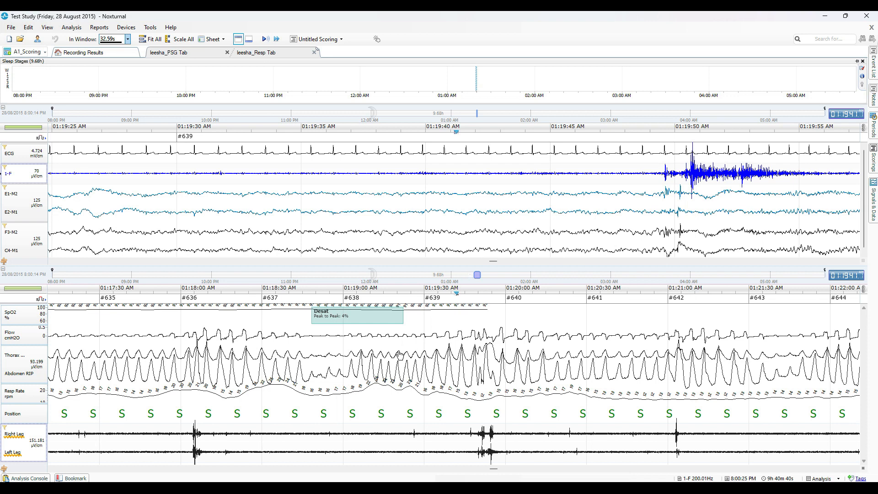
- Auto-scale all signals in the respiratory sheet
{"action": "left_click", "coordinate": [233, 396]}
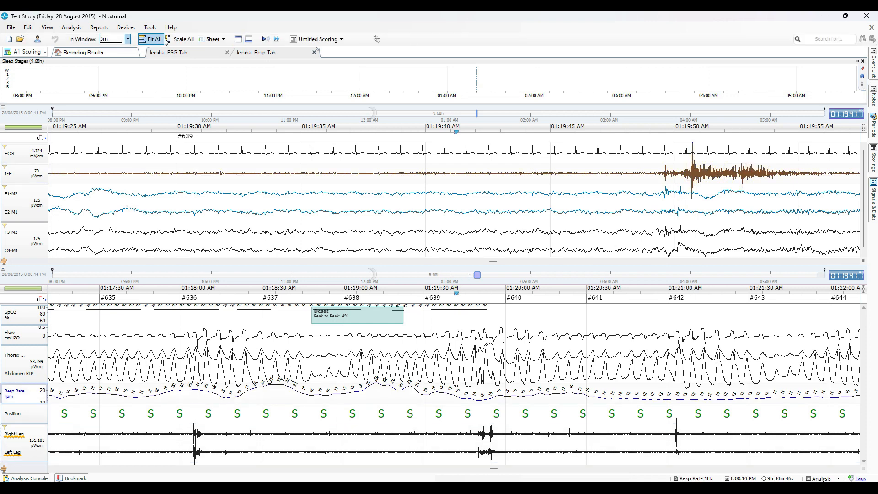
{"action": "left_click", "coordinate": [178, 40]}
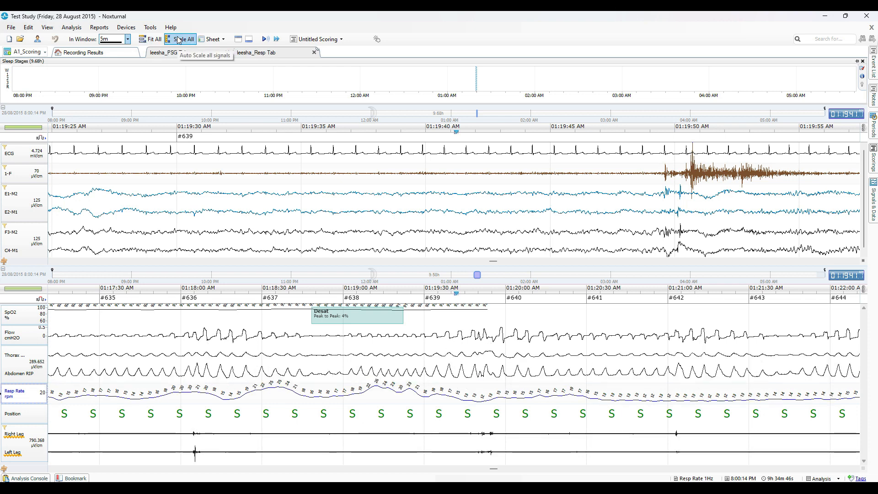
- Create a new workspace layout copied from the current one, named "1." plus the owner's first name and "New Layout_Test"
{"action": "left_click", "coordinate": [42, 53]}
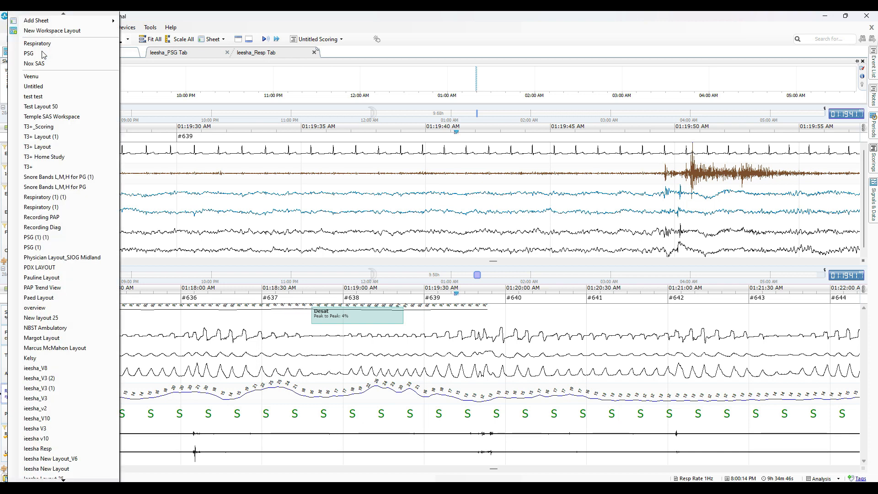
{"action": "left_click", "coordinate": [60, 31]}
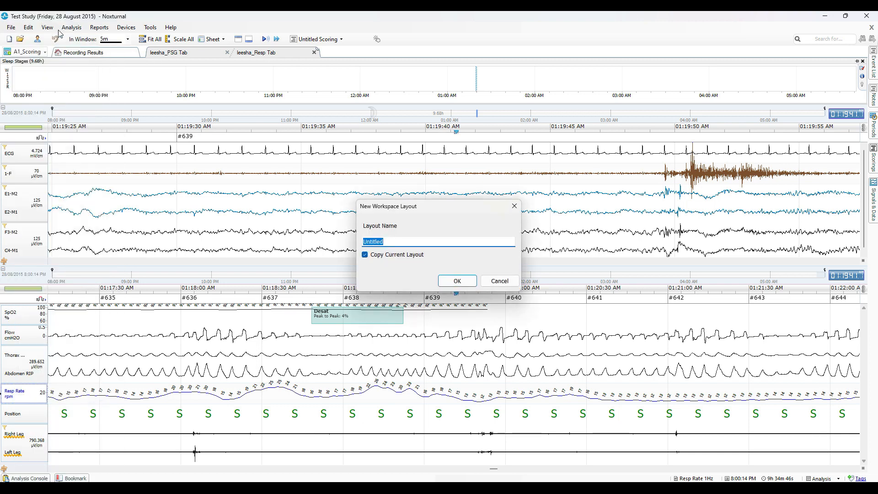
{"action": "type", "text": "1. Ieesha New Layout_Test"}
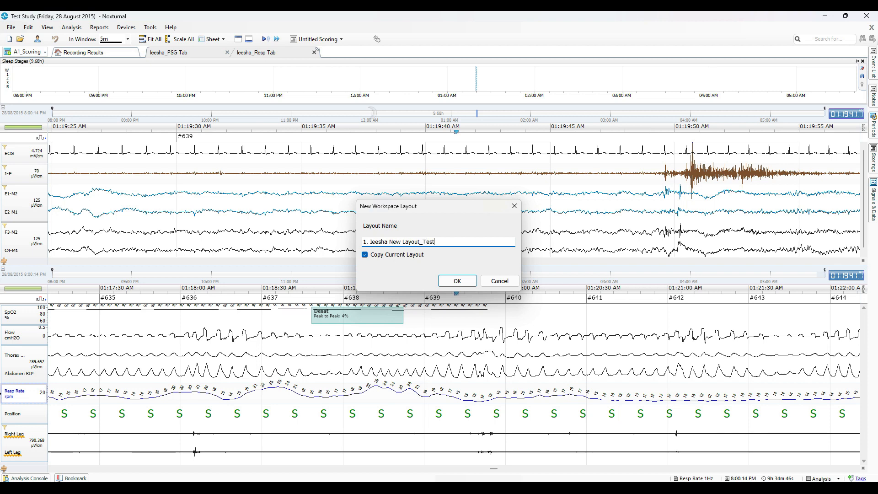
{"action": "key", "text": "Return"}
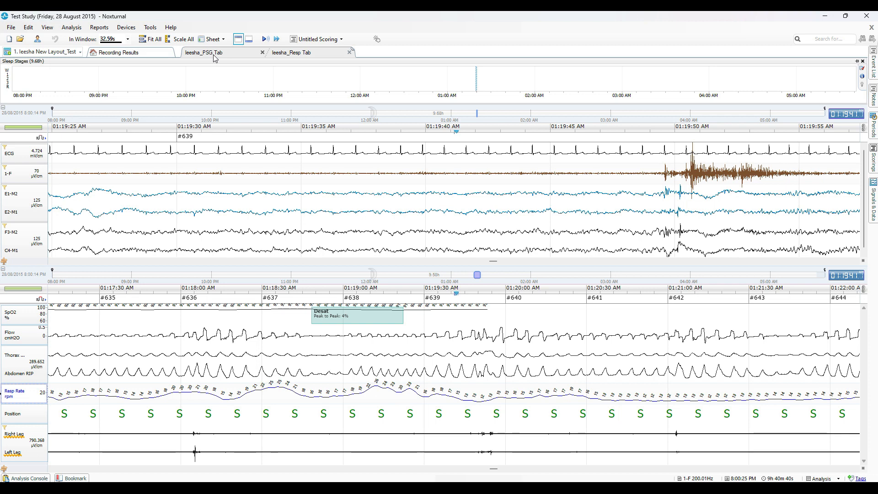
- In the general settings, set the watermark opacity to 49 % and accept the change
{"action": "left_click_drag", "start_coordinate": [214, 58], "coordinate": [297, 56]}
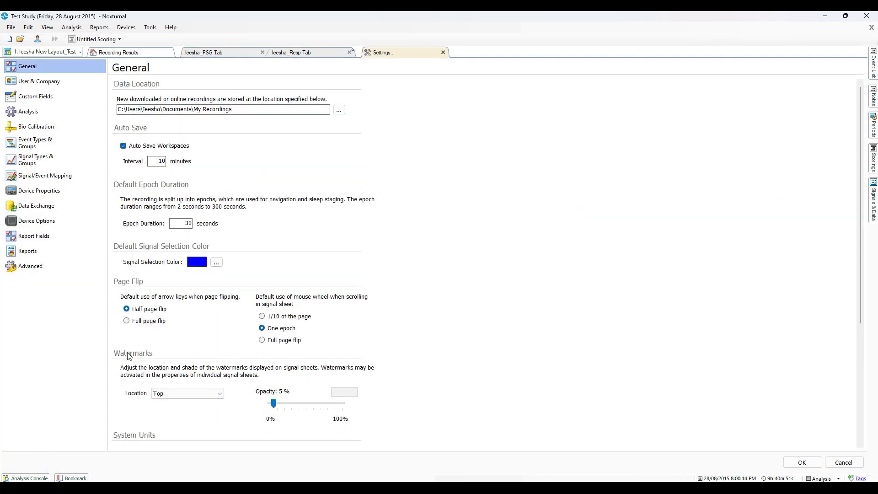
{"action": "left_click_drag", "start_coordinate": [273, 403], "coordinate": [307, 412]}
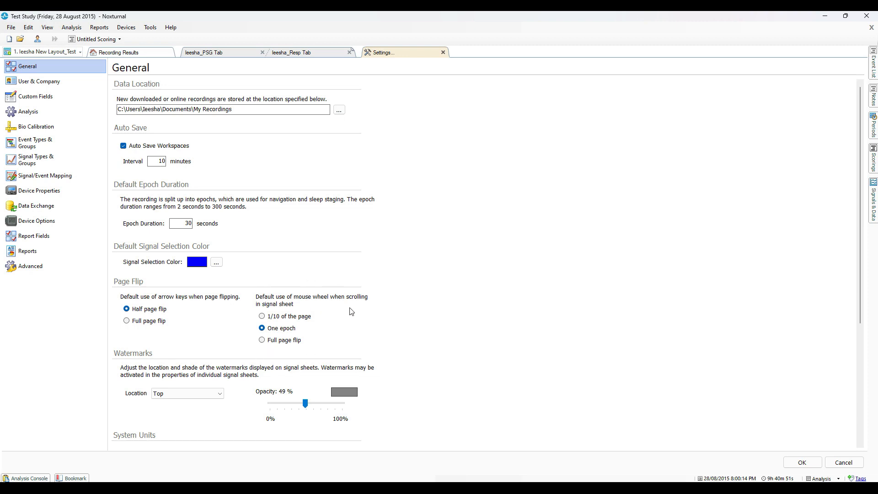
{"action": "left_click", "coordinate": [796, 462]}
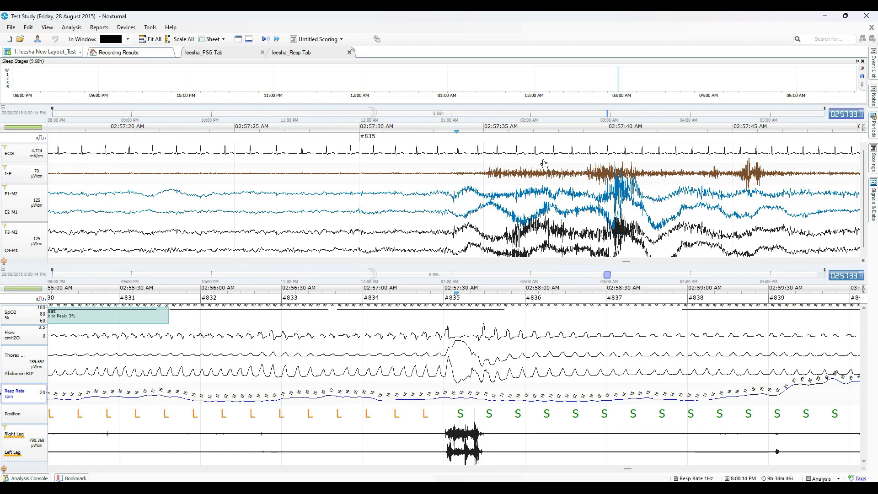
- Move through the recording to epoch 850 and check the synchronization marker on the respiratory sheet's time axis
{"action": "left_click", "coordinate": [522, 139]}
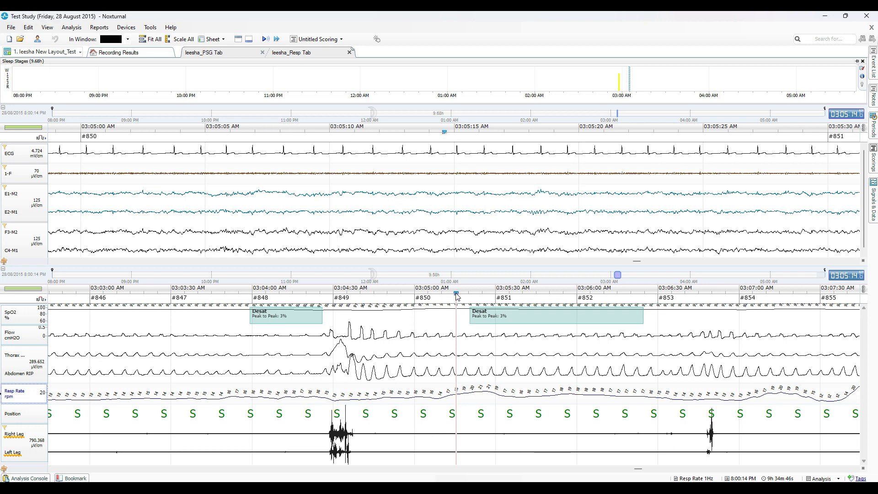
{"action": "left_click", "coordinate": [453, 295]}
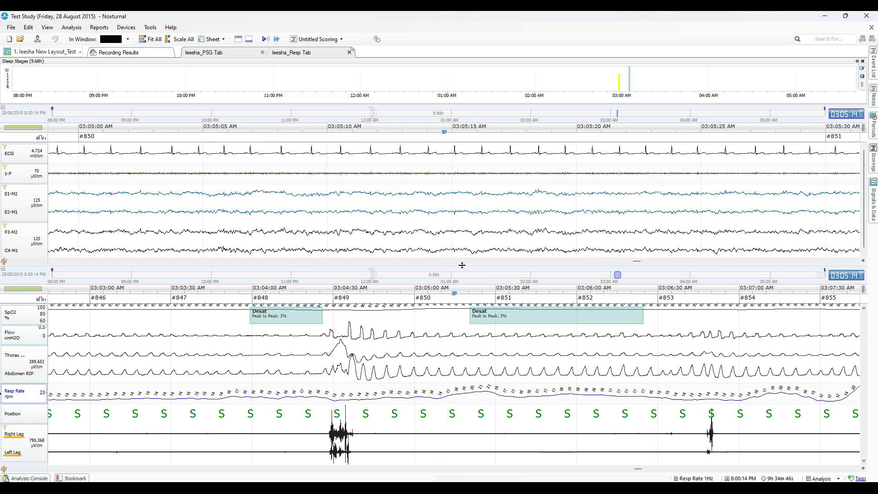
- Make room below the PSG sheet's signals, and set its synchronization line to Always Visible in the sheet properties
{"action": "left_click_drag", "start_coordinate": [462, 265], "coordinate": [460, 311]}
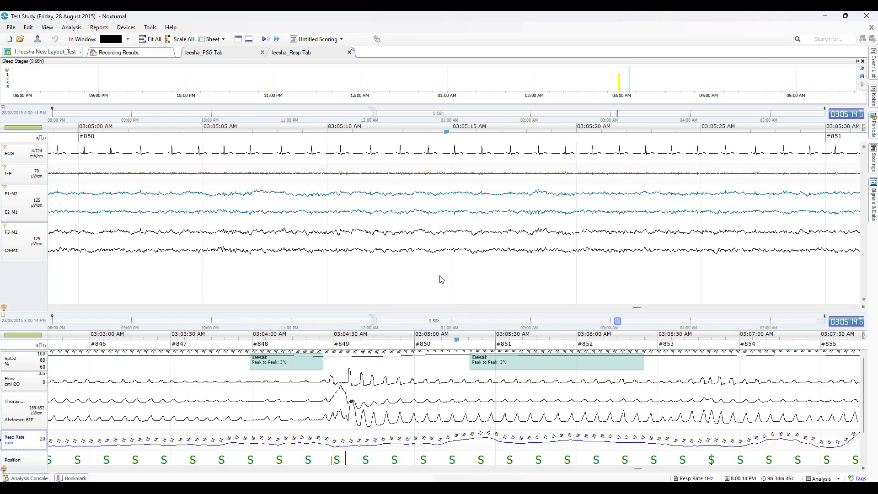
{"action": "right_click", "coordinate": [429, 281]}
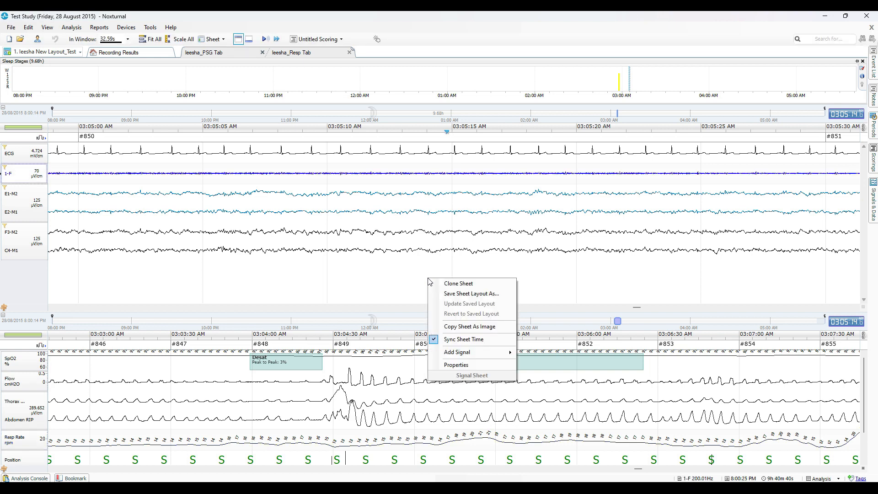
{"action": "left_click", "coordinate": [464, 365]}
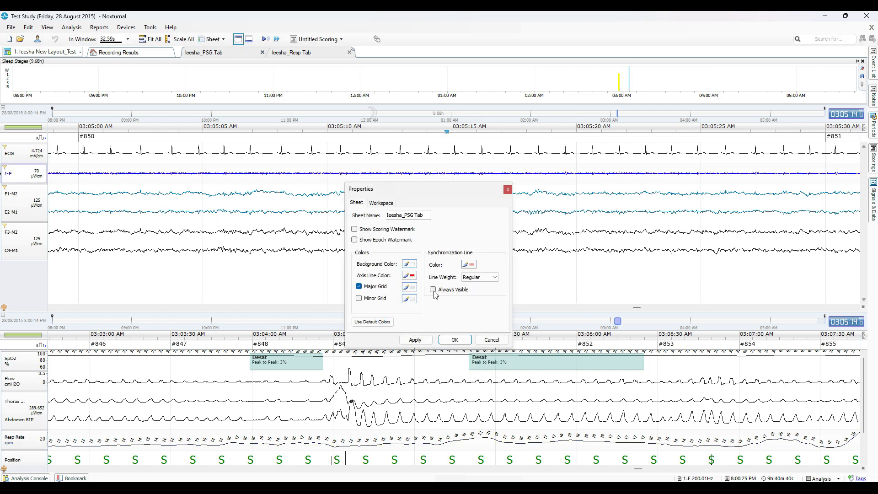
{"action": "left_click", "coordinate": [495, 278]}
{"action": "left_click", "coordinate": [473, 286]}
{"action": "left_click", "coordinate": [415, 340]}
{"action": "left_click", "coordinate": [449, 340]}
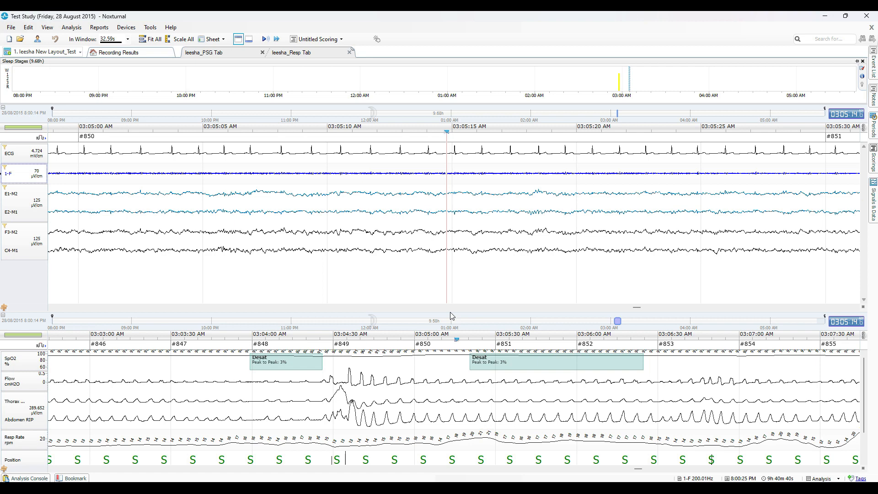
- Go back one page in the recording, and shrink the PSG sheet to give the respiratory sheet more height
{"action": "key", "text": "Left"}
{"action": "left_click_drag", "start_coordinate": [451, 311], "coordinate": [461, 207]}
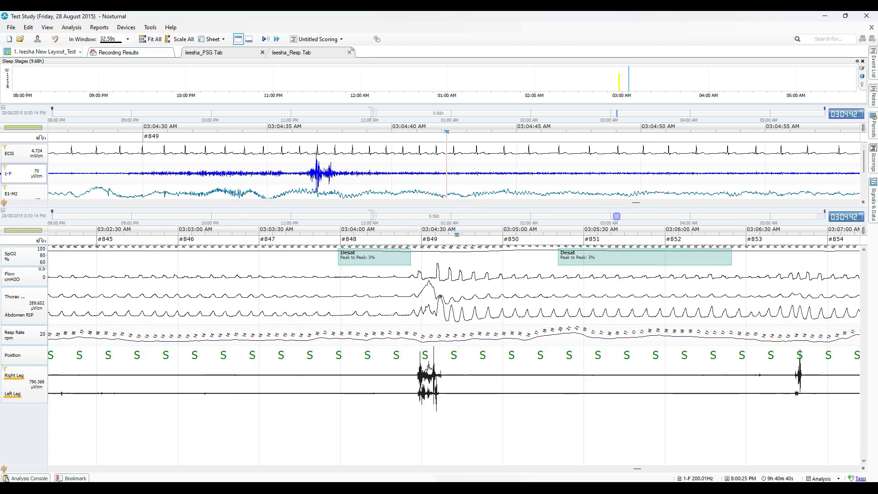
- Set the respiratory sheet's synchronization line to Always Visible in its sheet properties and accept the change
{"action": "right_click", "coordinate": [438, 458]}
{"action": "left_click", "coordinate": [448, 464]}
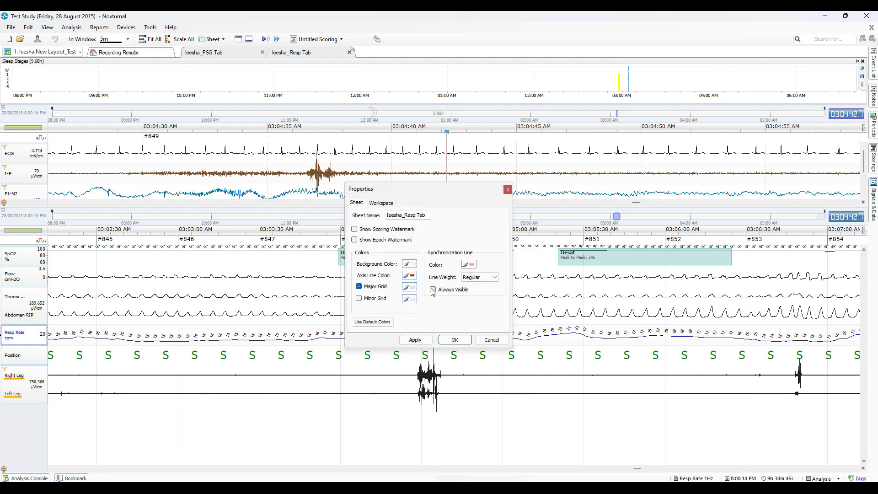
{"action": "left_click", "coordinate": [415, 339]}
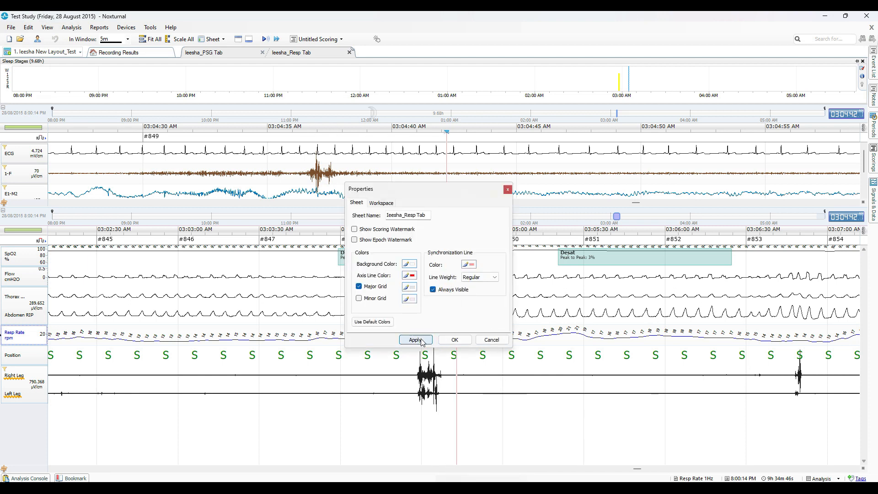
{"action": "left_click", "coordinate": [452, 339]}
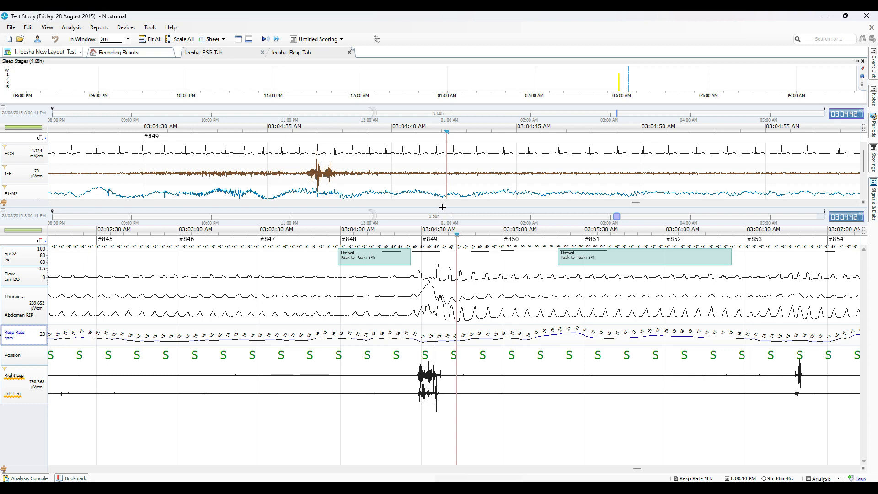
- Enlarge the PSG sheet to show all its signals, and move the synchronization marker back to about 03:04:31 AM
{"action": "left_click_drag", "start_coordinate": [442, 207], "coordinate": [424, 281]}
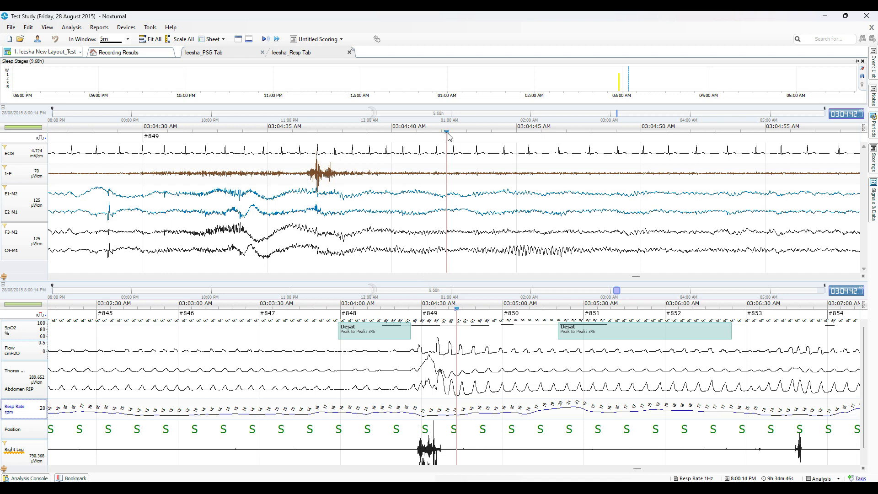
{"action": "left_click_drag", "start_coordinate": [448, 133], "coordinate": [148, 135]}
{"action": "left_click", "coordinate": [210, 170]}
{"action": "left_click_drag", "start_coordinate": [457, 309], "coordinate": [452, 310]}
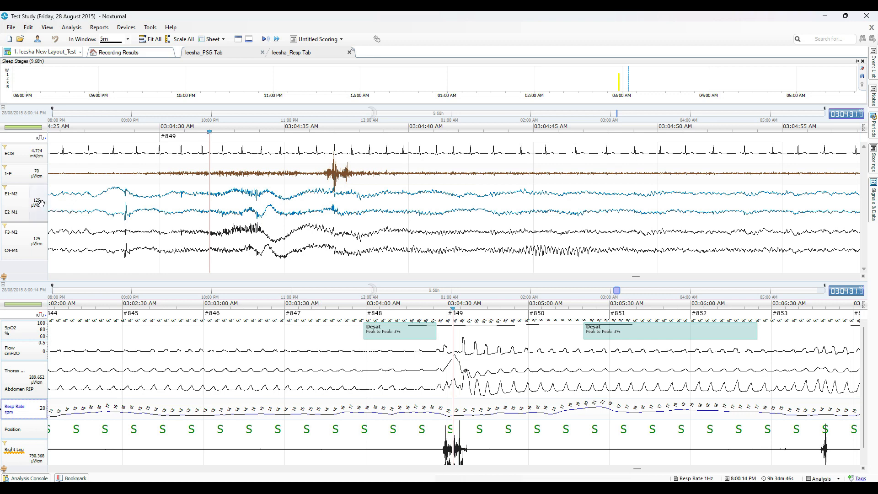
- Filter out the ECG artifact from the F3-M2/C4-M1 signal group and the E1-M2/E2-M1 signal group
{"action": "right_click", "coordinate": [36, 240]}
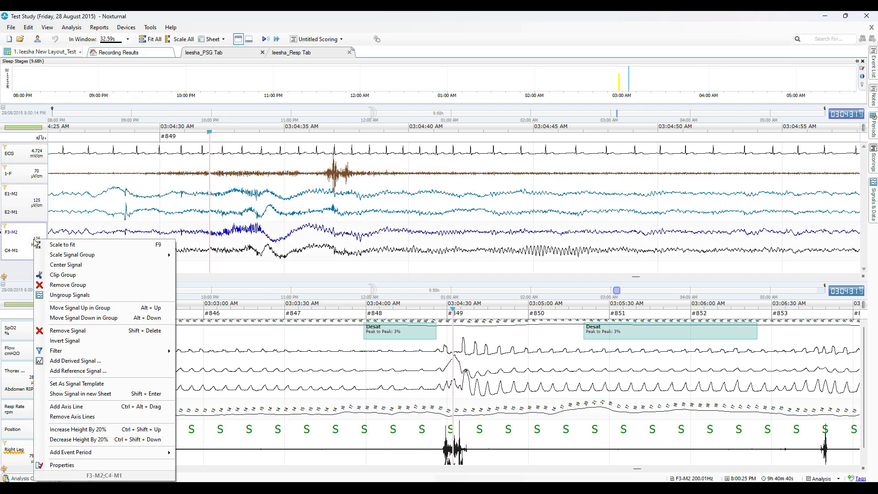
{"action": "mouse_move", "coordinate": [97, 355]}
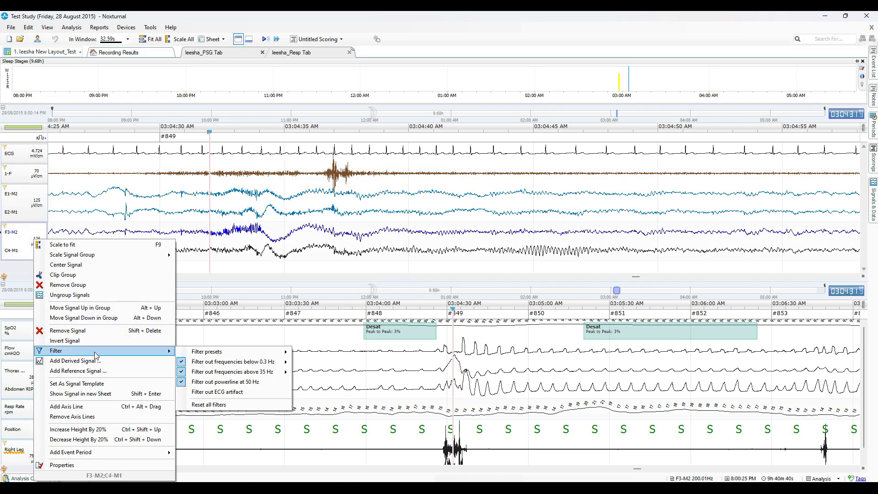
{"action": "left_click", "coordinate": [259, 391]}
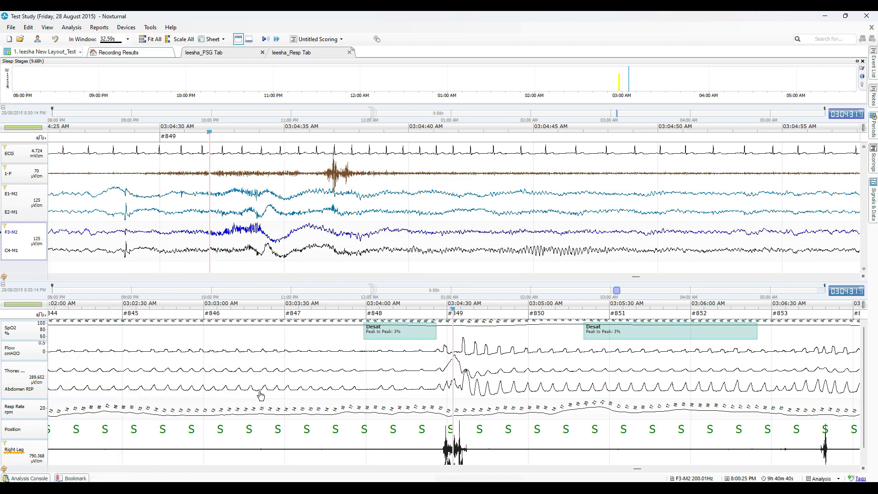
{"action": "right_click", "coordinate": [41, 202]}
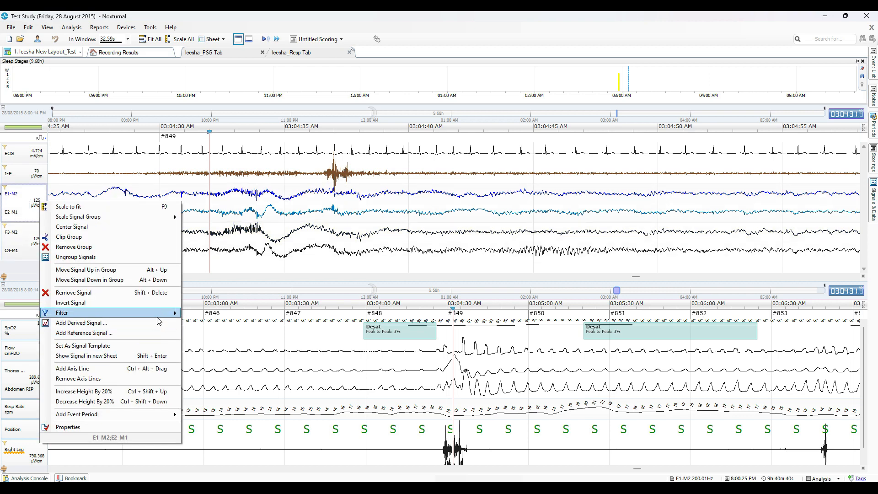
{"action": "mouse_move", "coordinate": [137, 313]}
{"action": "left_click", "coordinate": [224, 355]}
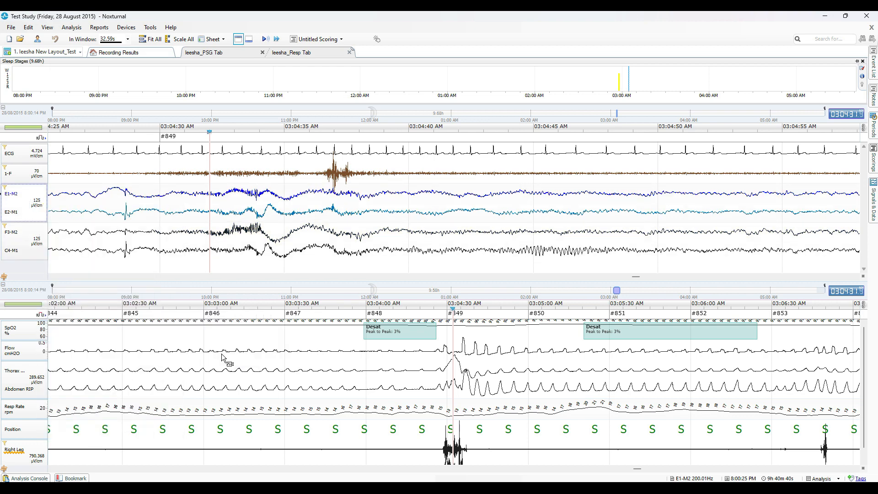